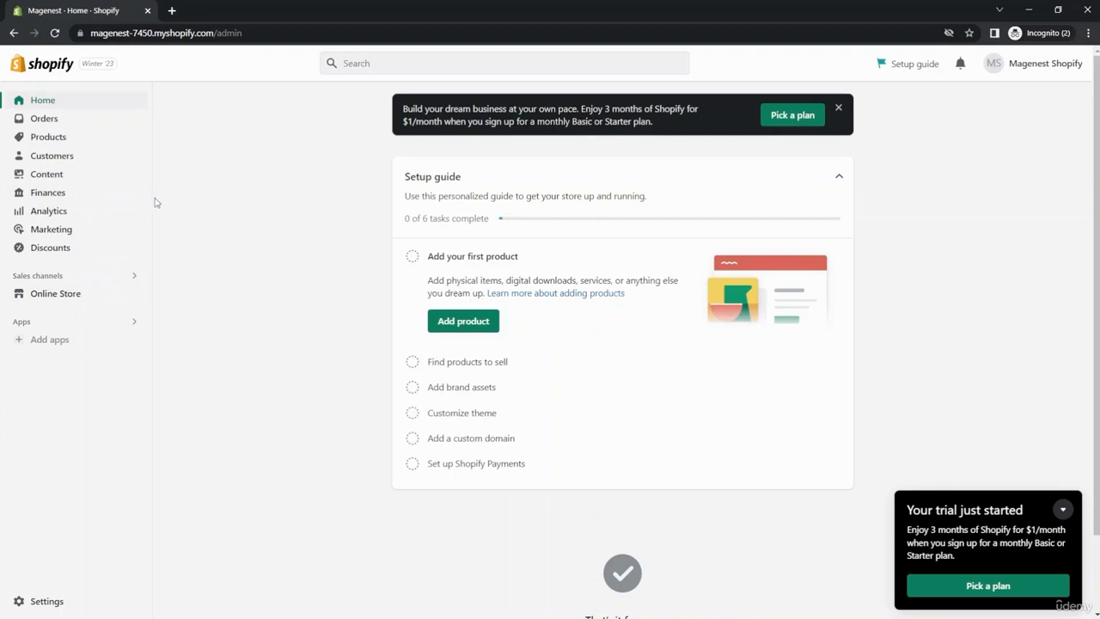
Start a new product in the store's product catalogue and title it "Sport Midnight Watch".
click(62, 143)
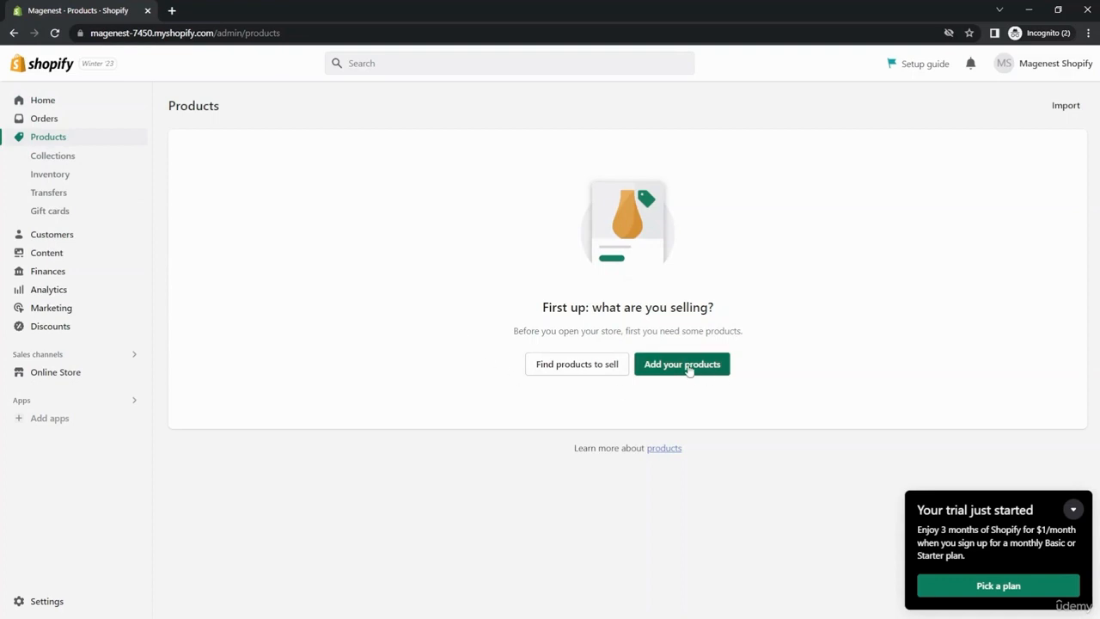
click(688, 365)
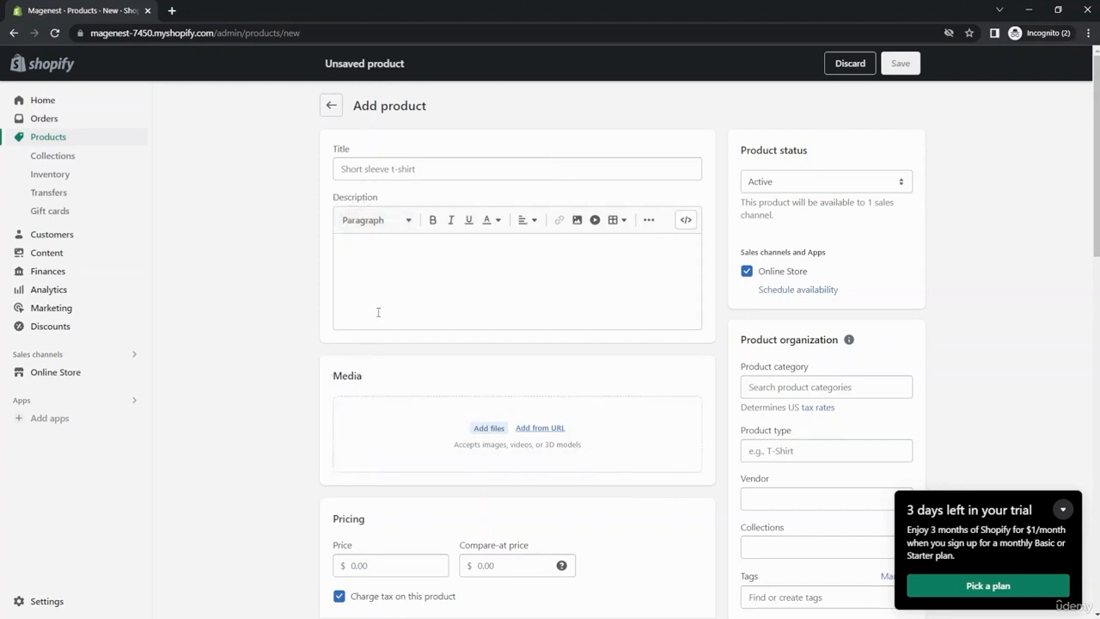
click(384, 170)
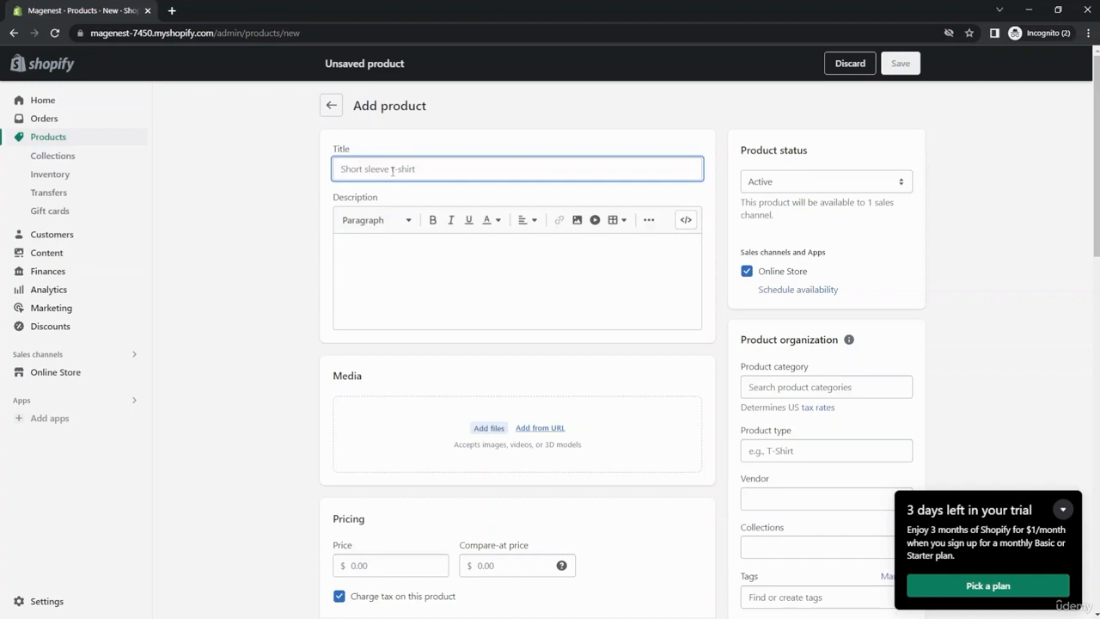
text(Sport )
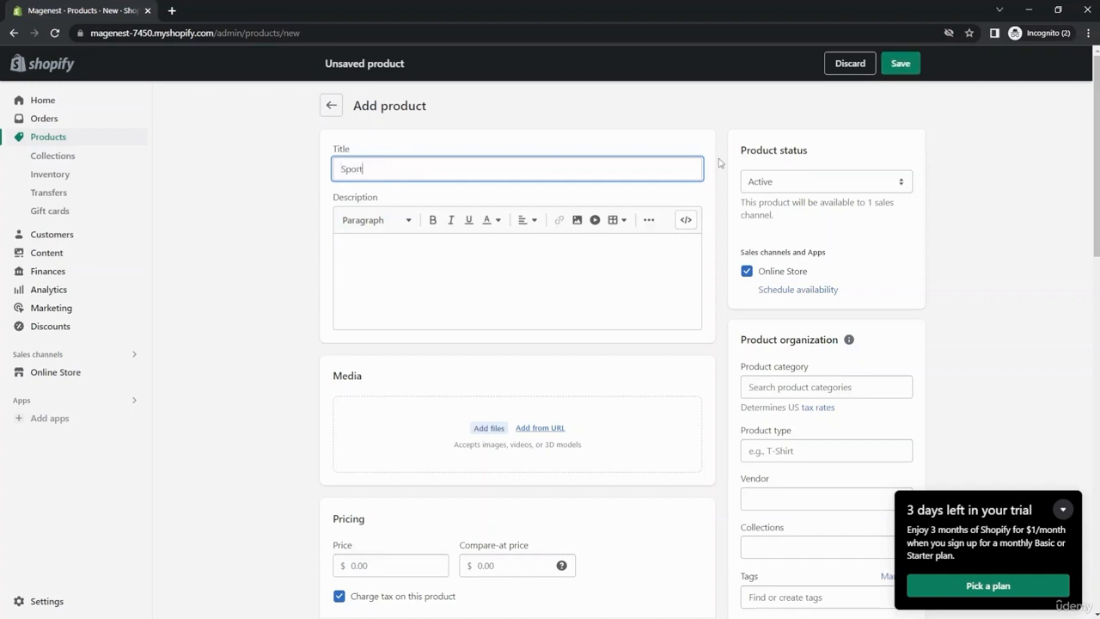
text(Midnight Watch)
drag(428, 169, 340, 169)
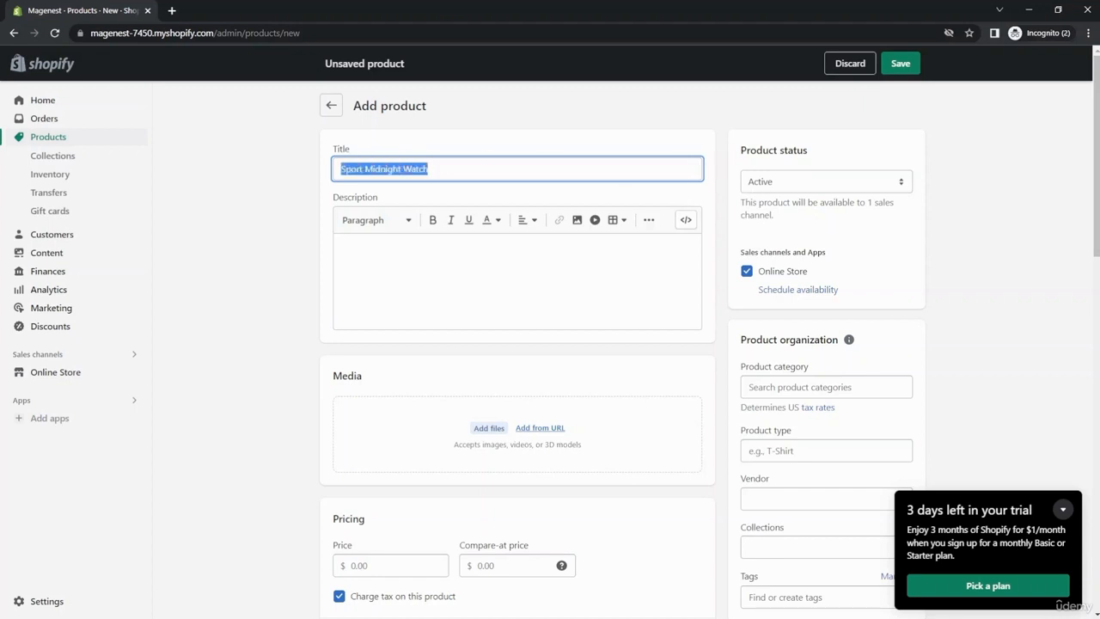
click(462, 173)
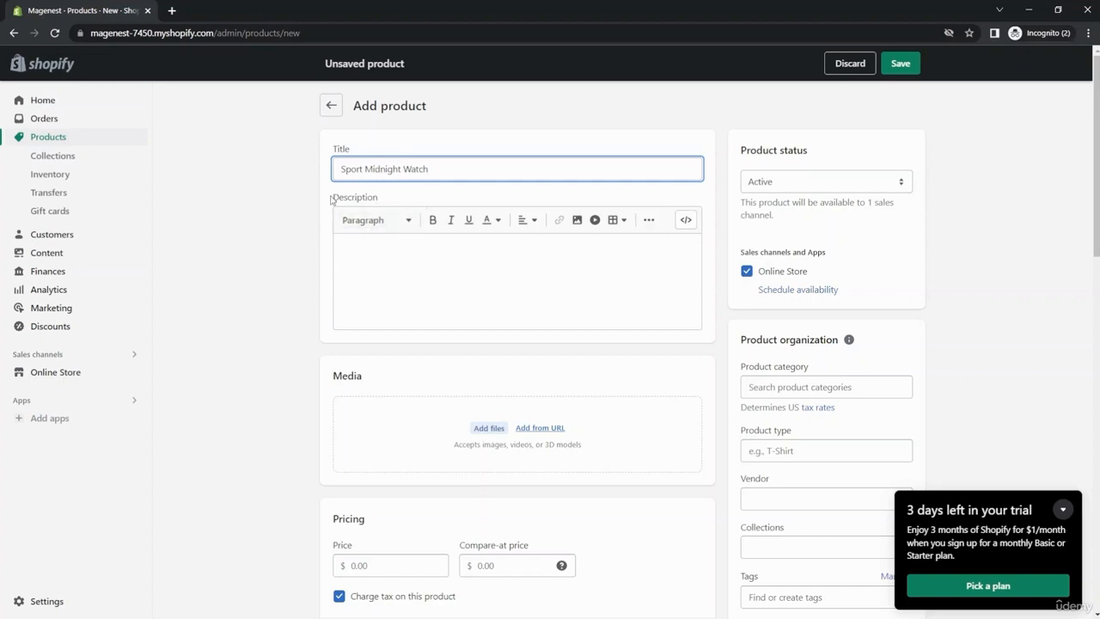
Enter three bold lines of description-writing tips on buyer persona, easy reading and unique selling points in the product description.
click(367, 246)
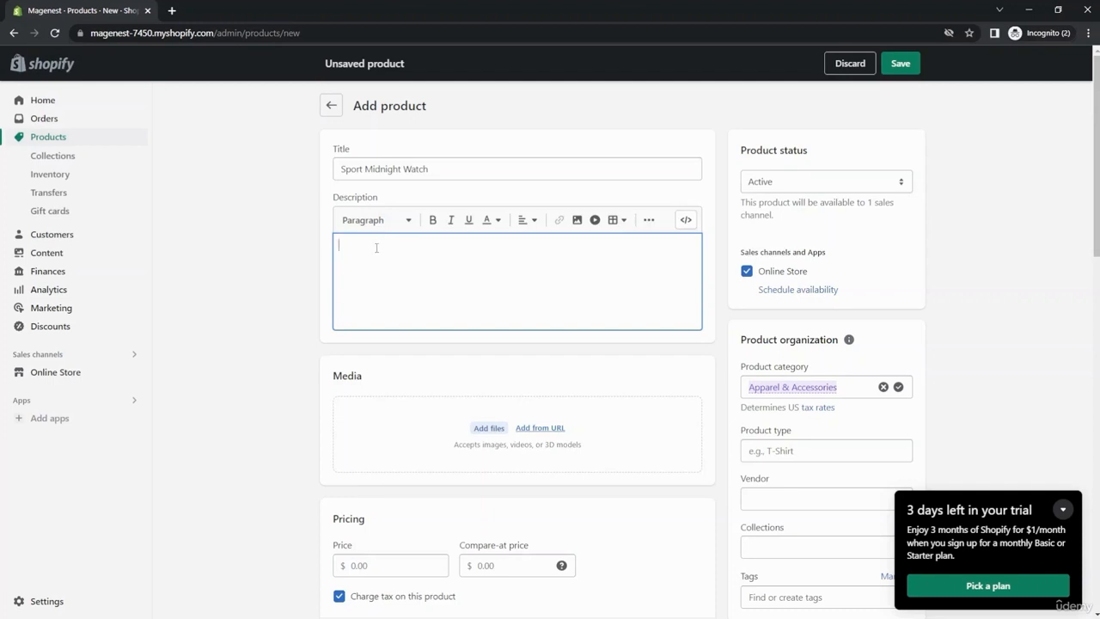
click(433, 220)
text(Be very aware of your buyer persona Make your descriptions extremely easy to read Highlight any unique selling points (USPs) associated with your products)
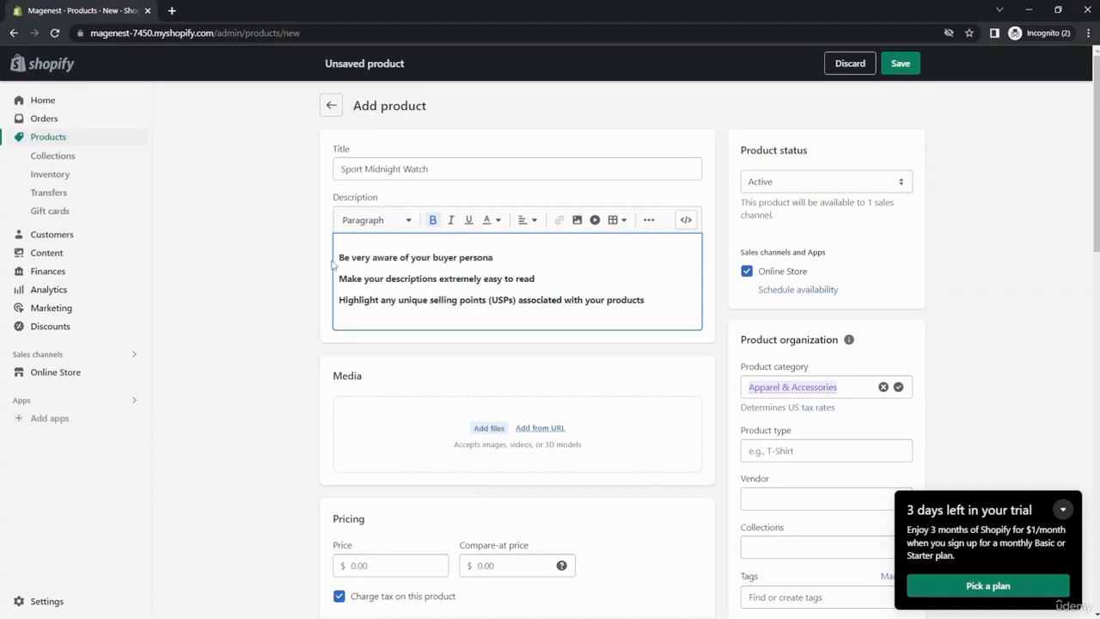
drag(340, 257, 502, 258)
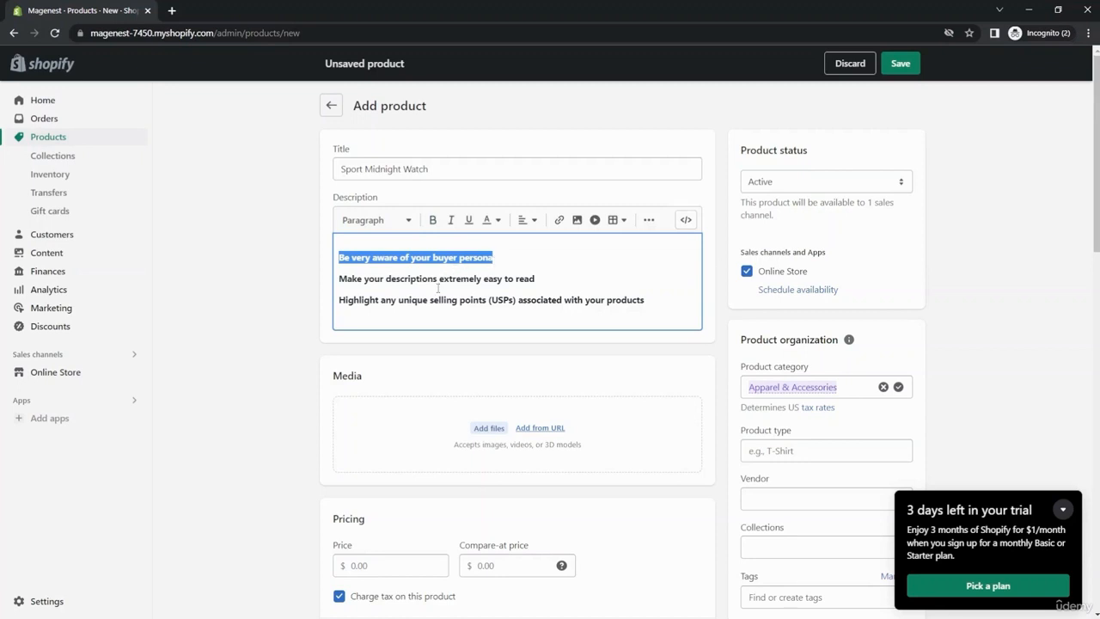
click(384, 281)
triple_click(365, 278)
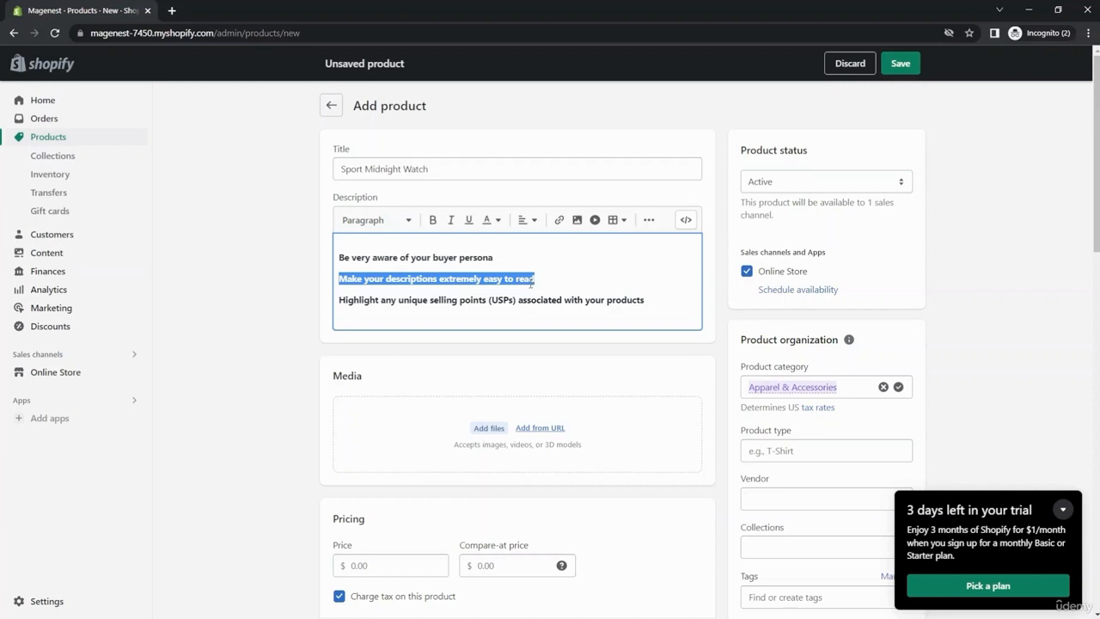
triple_click(433, 299)
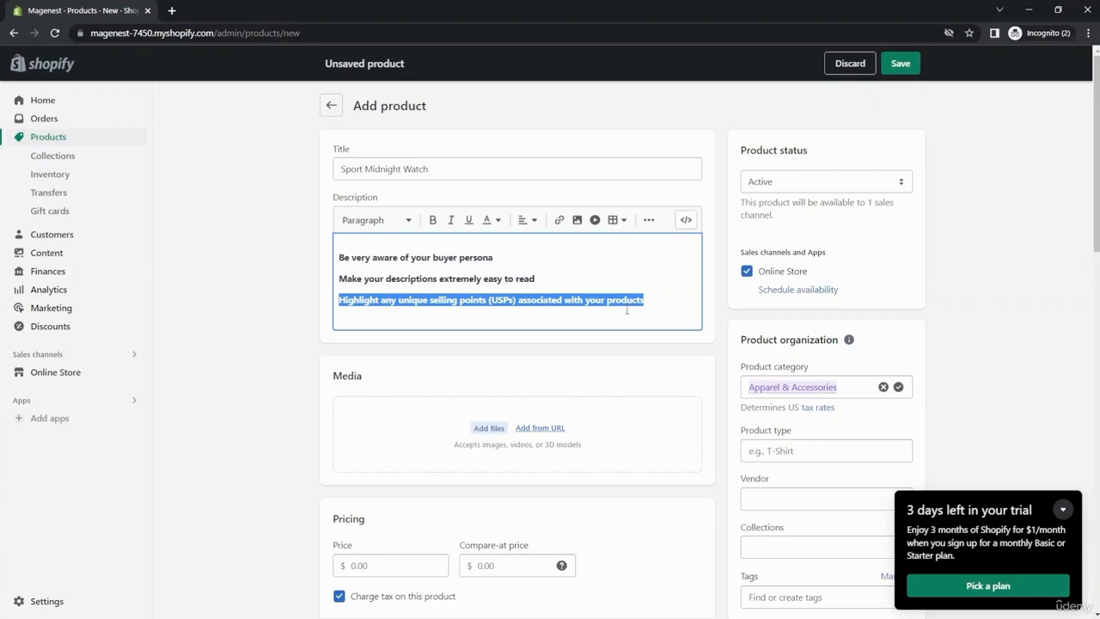
click(550, 317)
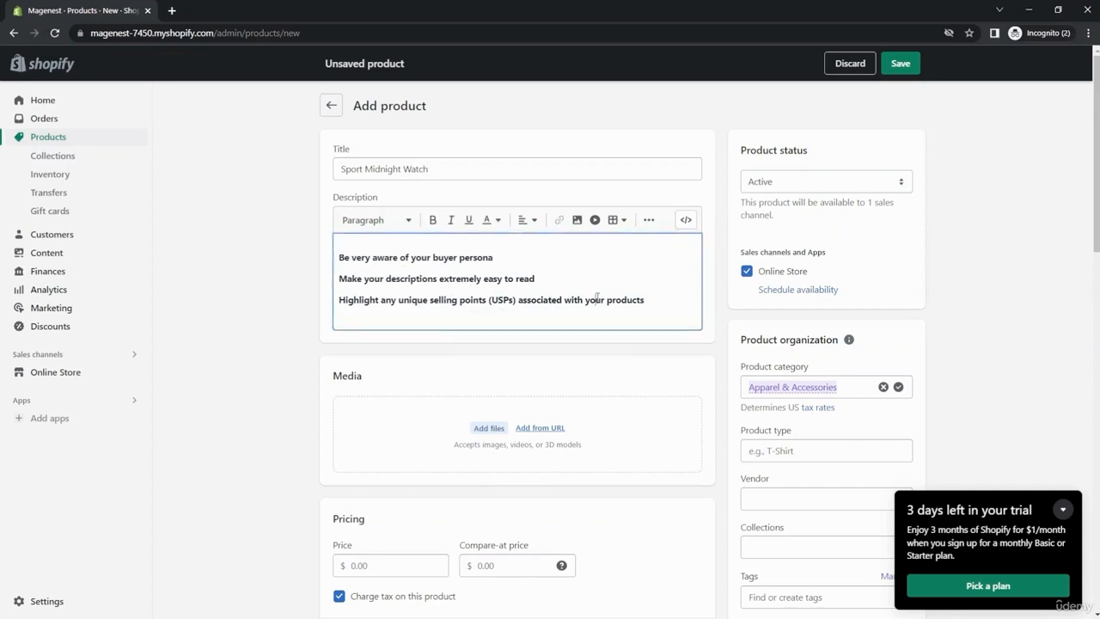
Replace the description's tips with an intro to the elegant brushed watch and bullets for "Stainless steel case" and "The bracelet".
drag(664, 303, 340, 245)
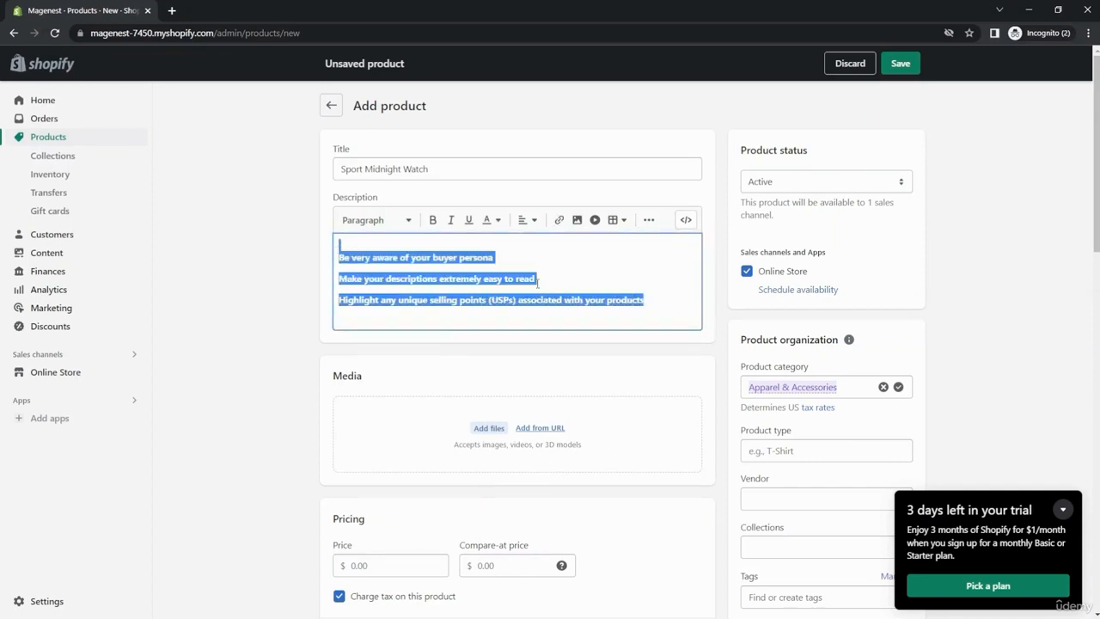
key(BackSpace)
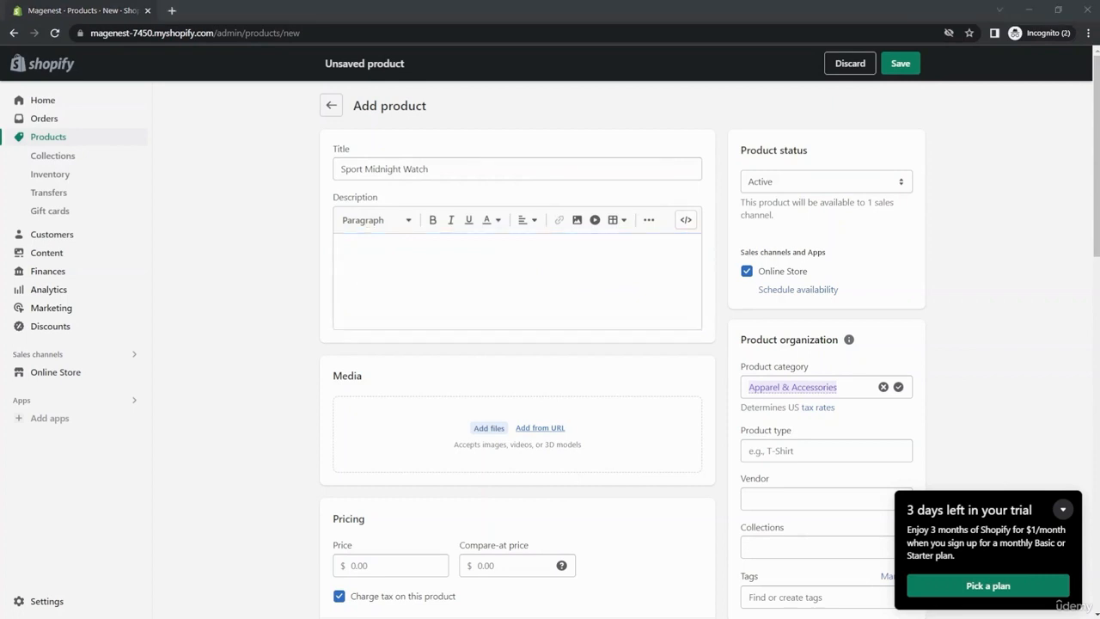
text(This elegant brushed watch with a midnight black face will complete your ensemble. Stainless steel case: applied indexes illuminated in white and multicolored hands The bracelet: made of stainless steel and has a sturdy buckle for a precise fit.)
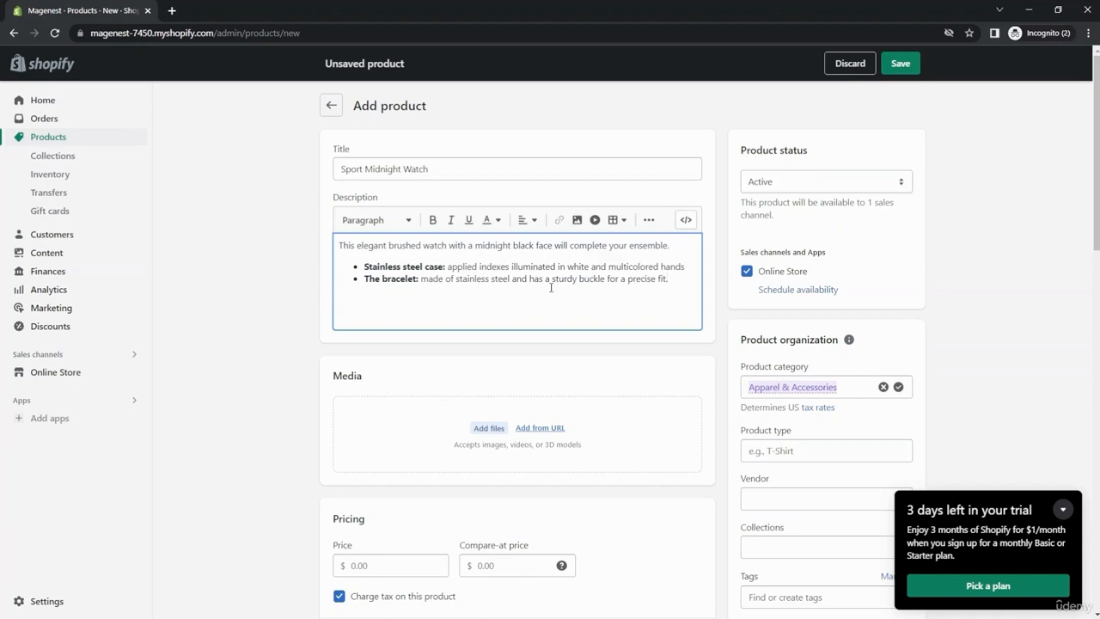
Upload two product images to the media section, the watch's front view and its back view.
scroll(499, 351, down, 1)
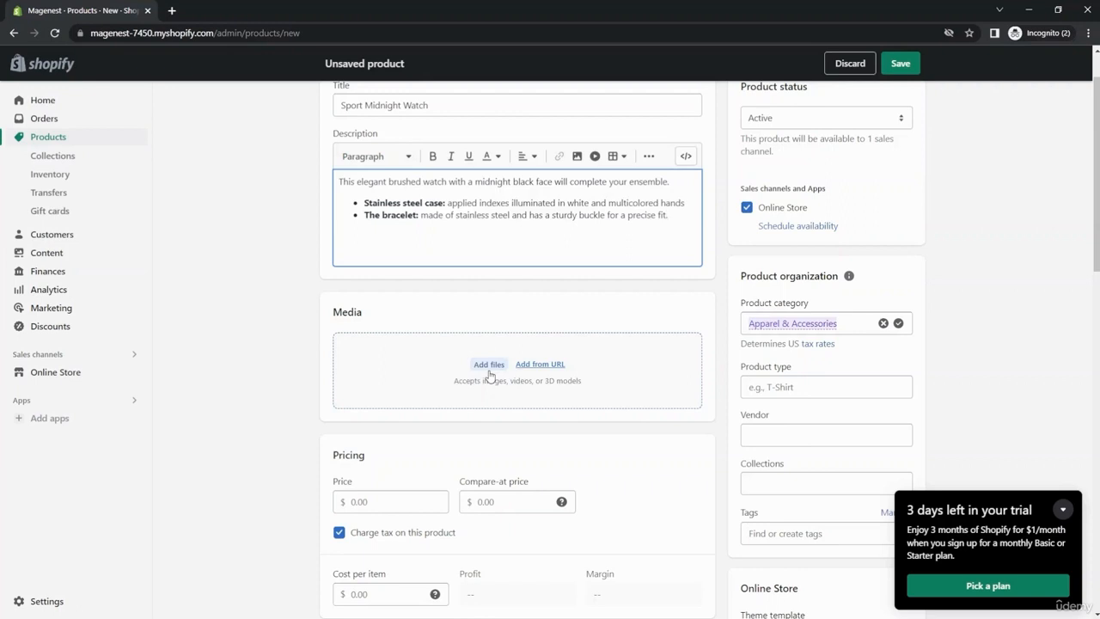
click(489, 369)
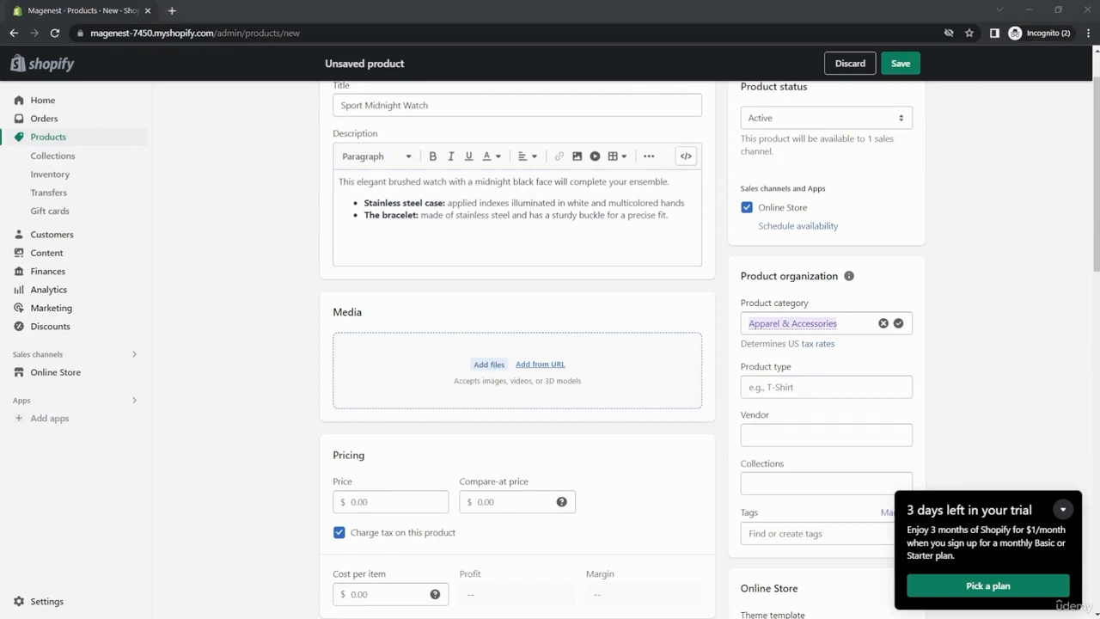
click(560, 415)
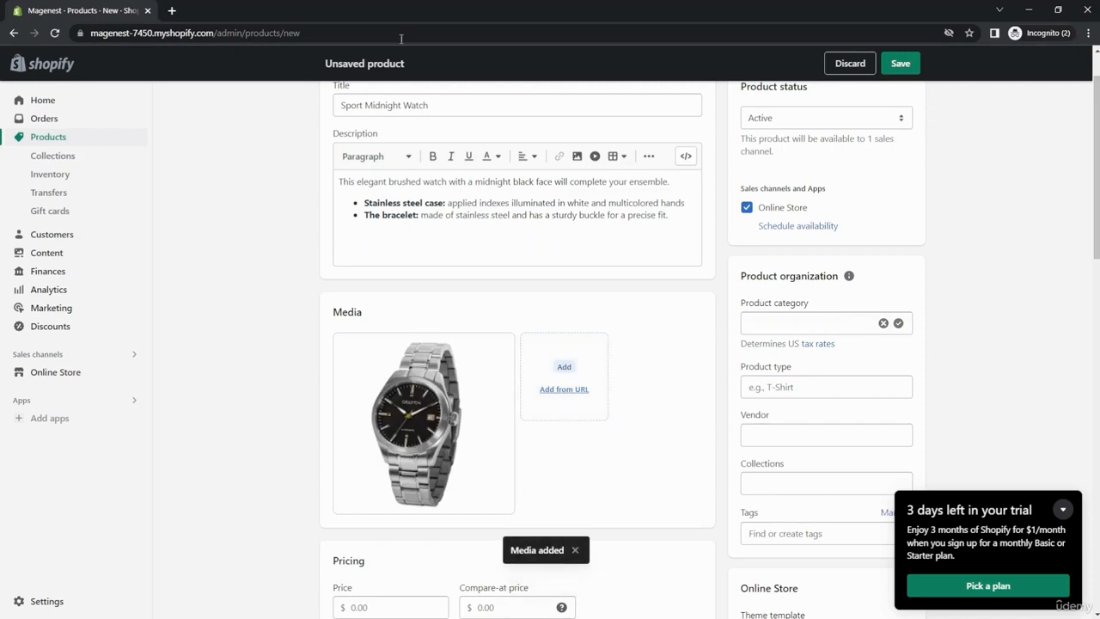
click(567, 370)
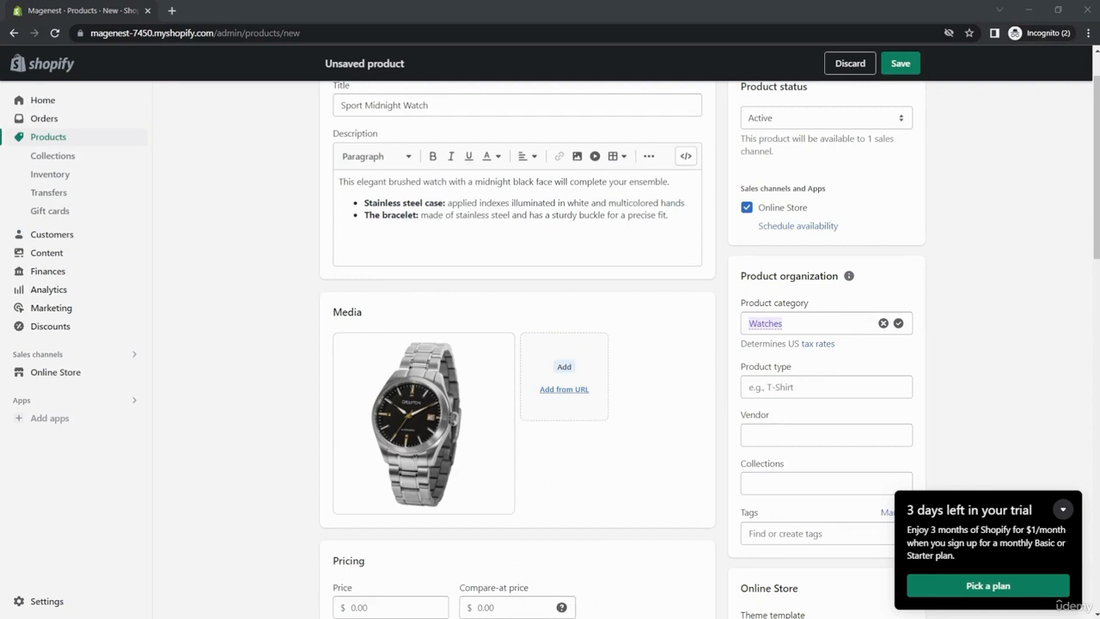
click(684, 413)
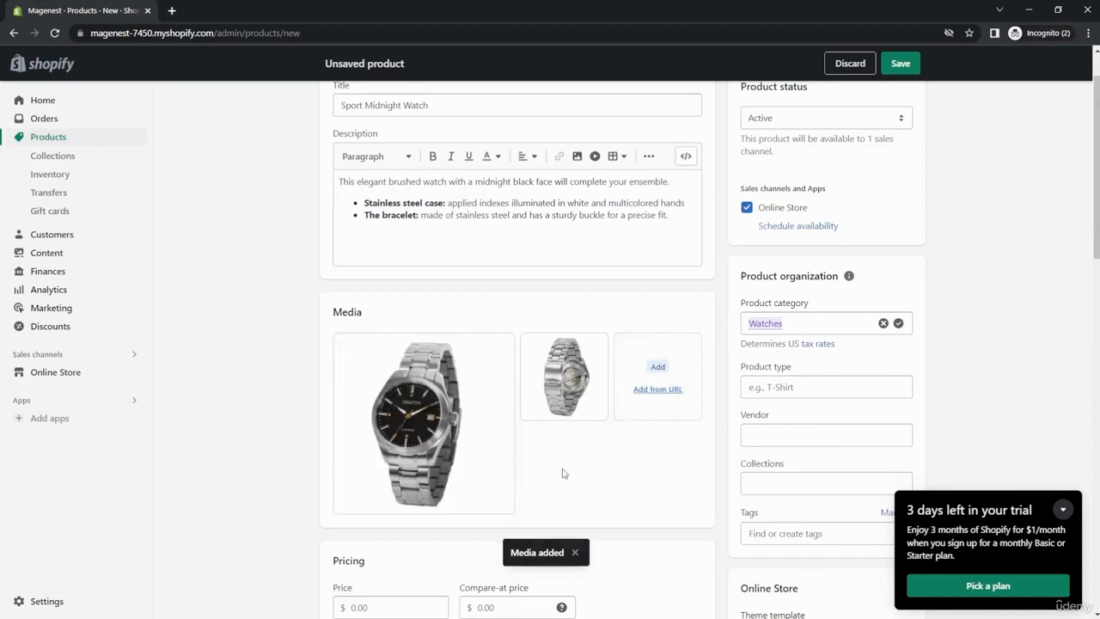
Set the product's price to $300 and its compare-at price to $320.
scroll(563, 472, down, 3)
scroll(562, 473, down, 1)
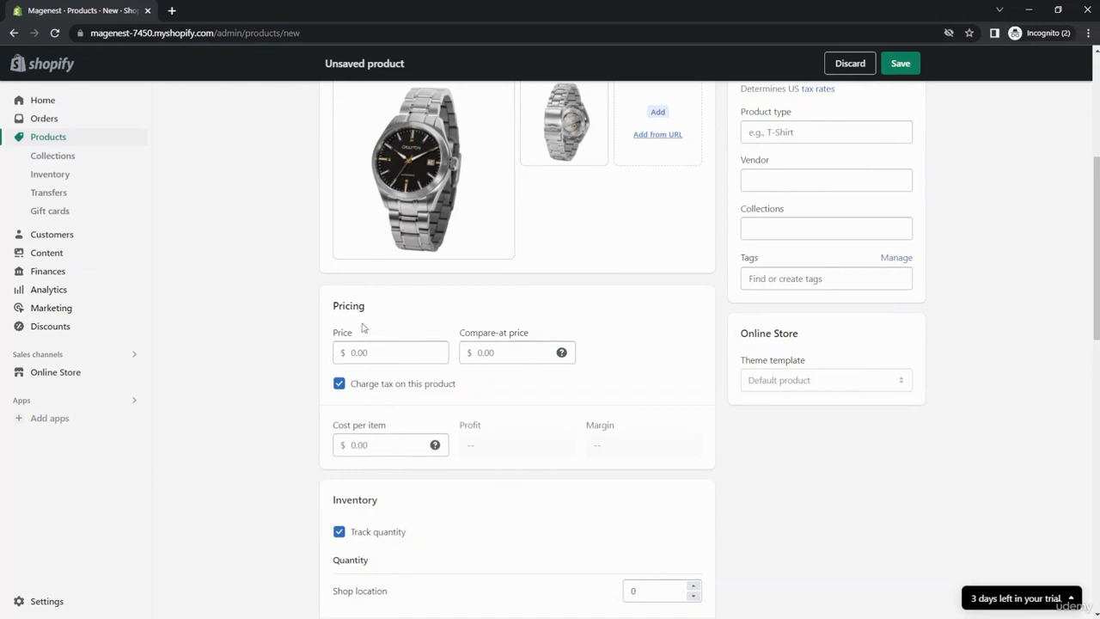
click(379, 348)
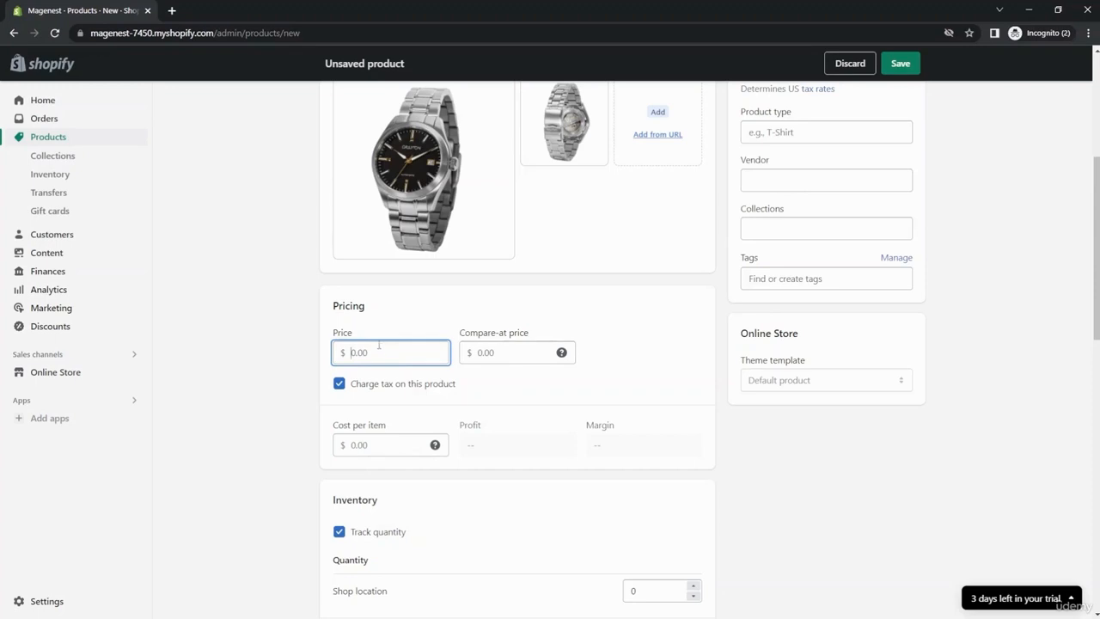
text(300)
click(486, 355)
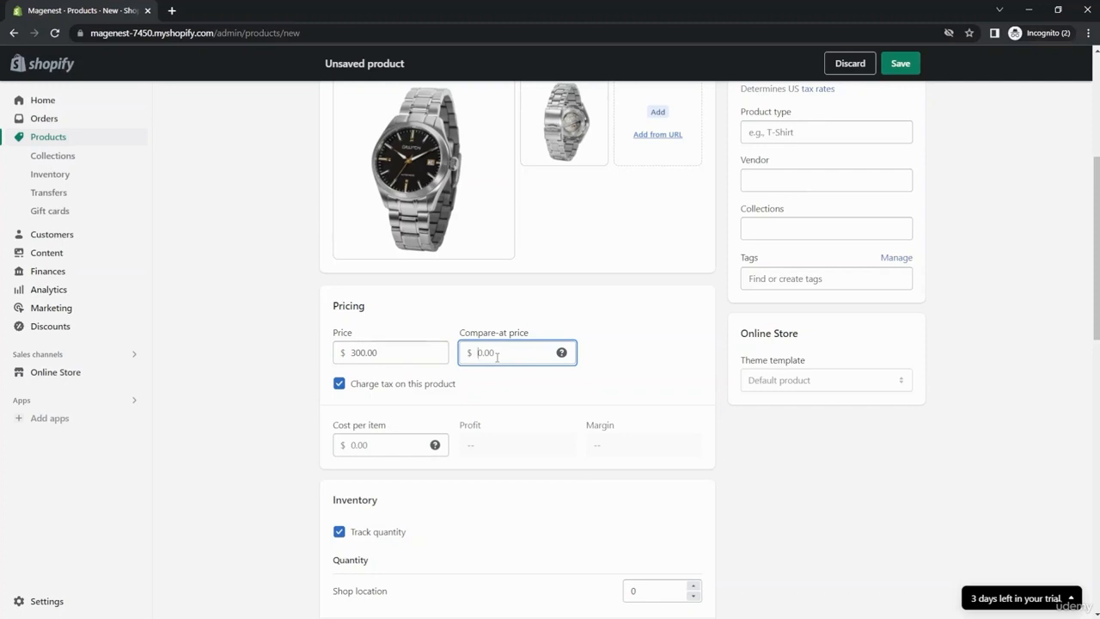
text(320)
Set the inventory quantity at the shop location to 100 and allow selling to continue when out of stock.
scroll(429, 430, down, 1)
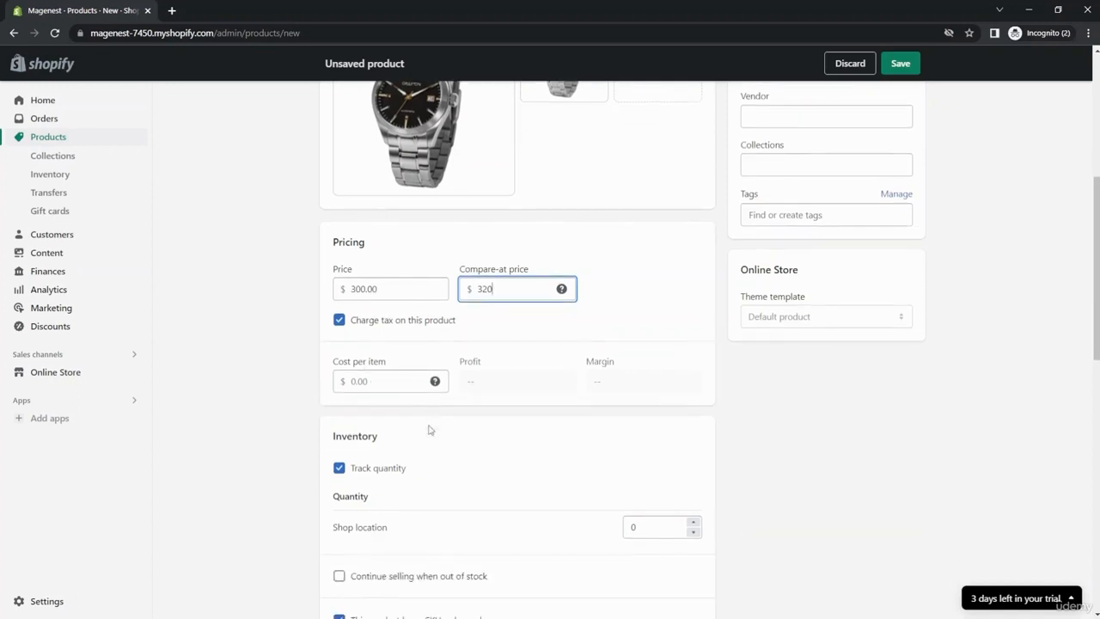
scroll(429, 429, down, 1)
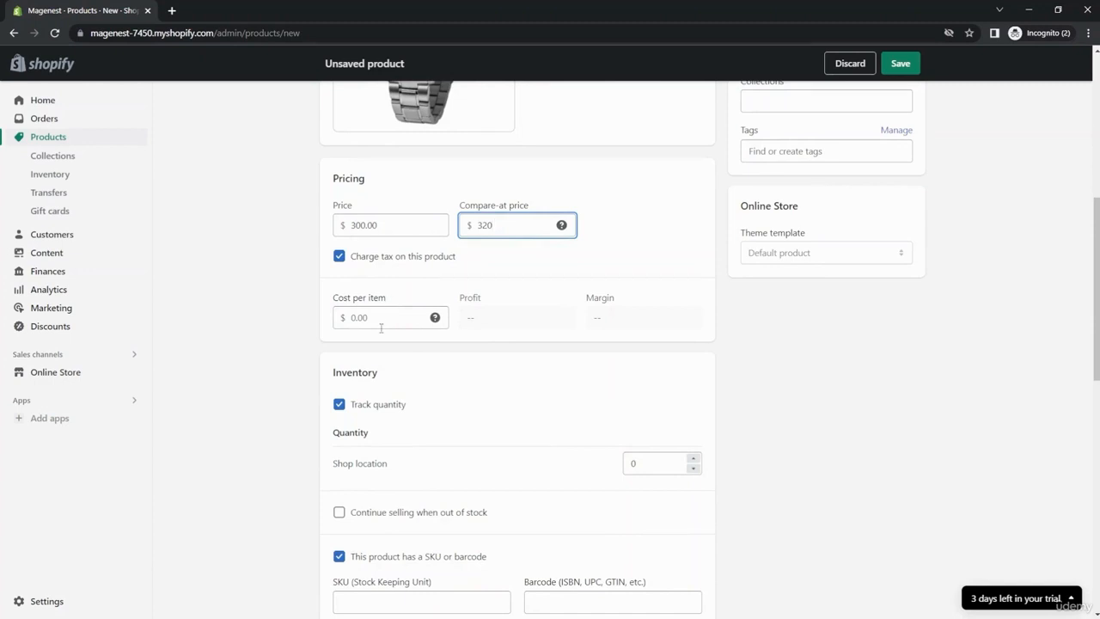
scroll(410, 416, down, 2)
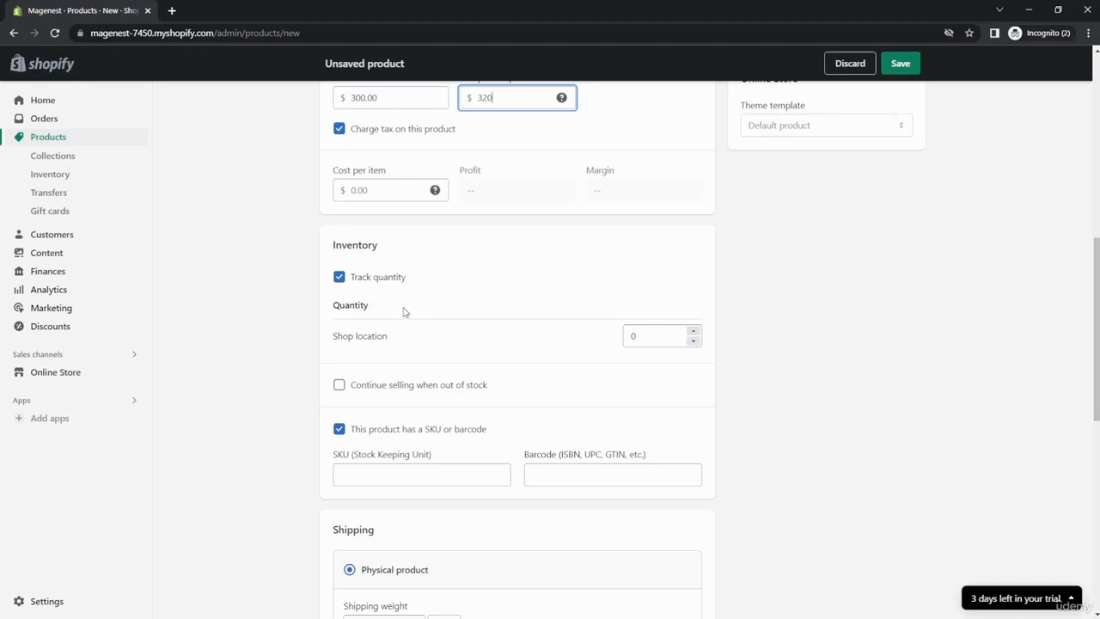
click(649, 341)
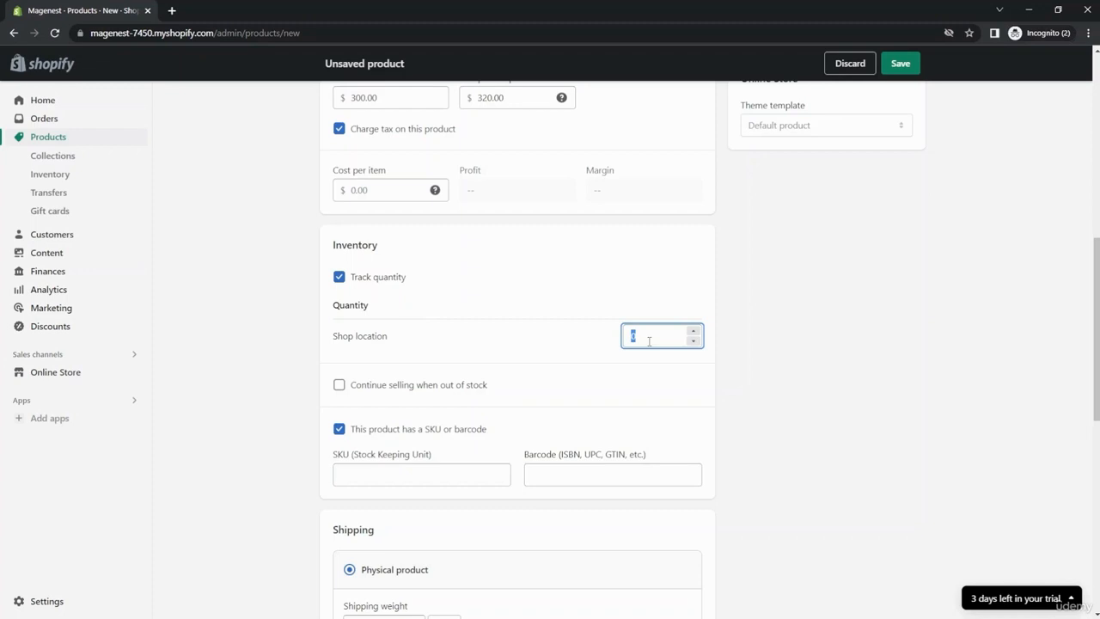
text(100)
click(335, 389)
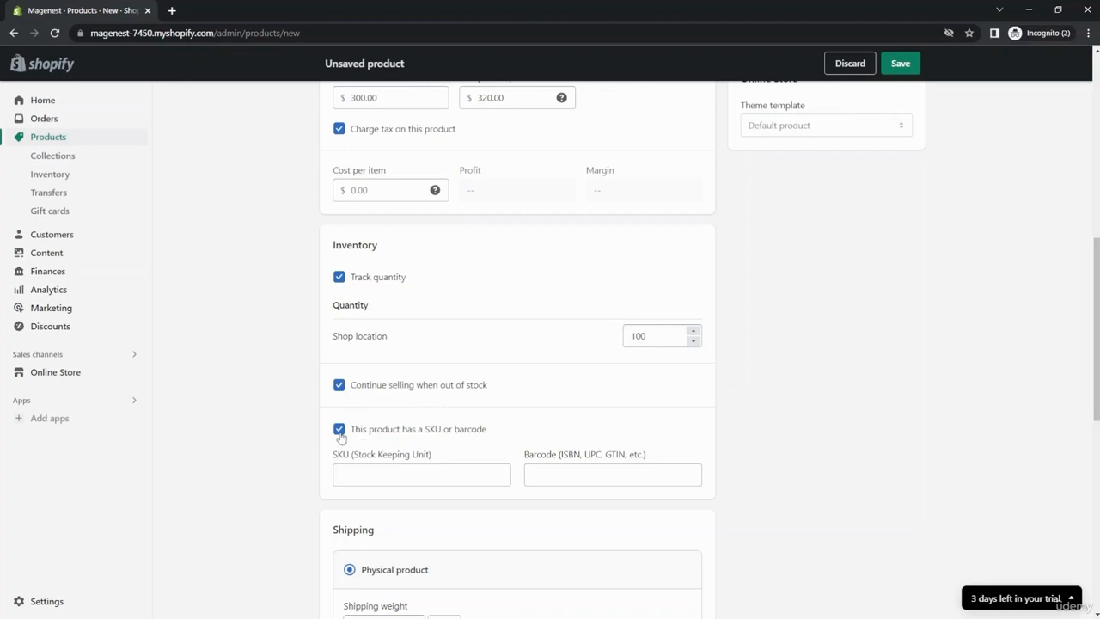
Keep the SKU or barcode option enabled and enter WSL-MGN-1 as the product's SKU.
click(340, 431)
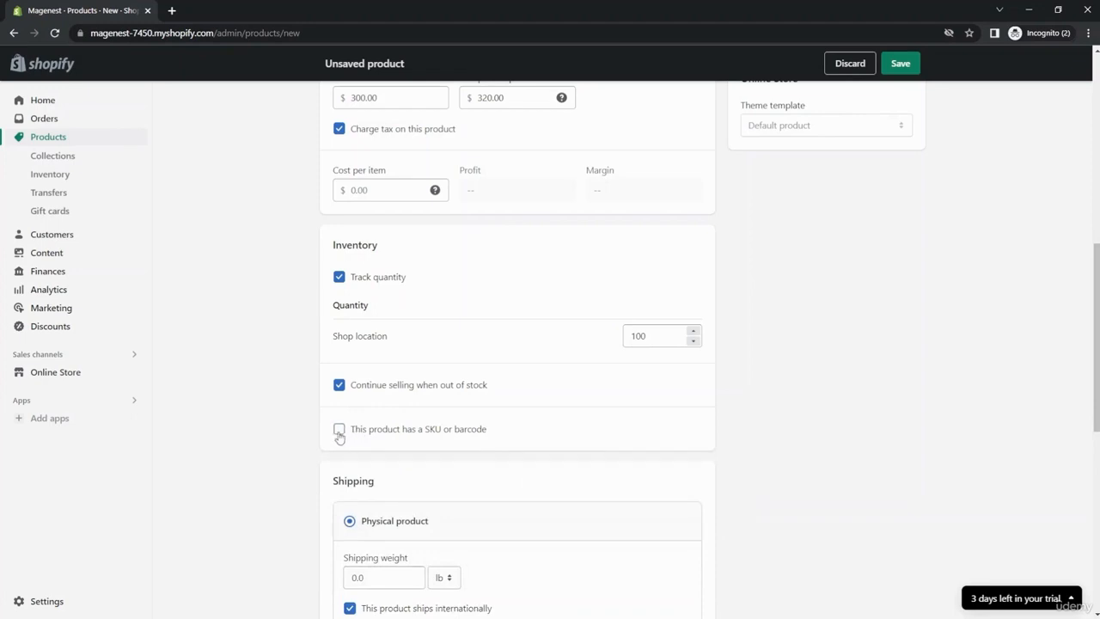
click(339, 433)
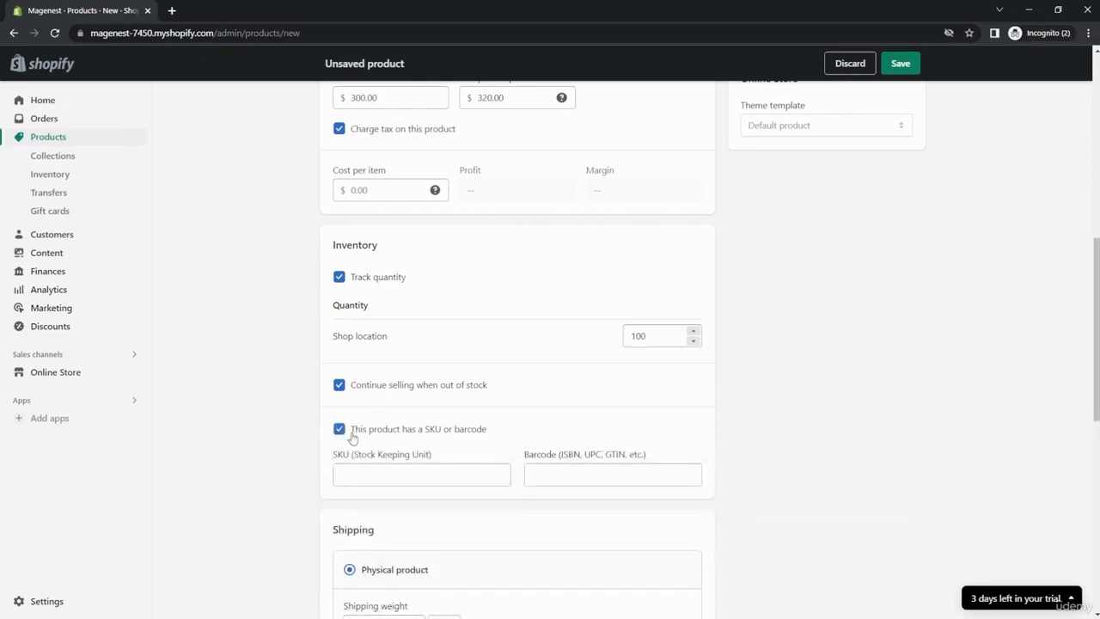
click(385, 474)
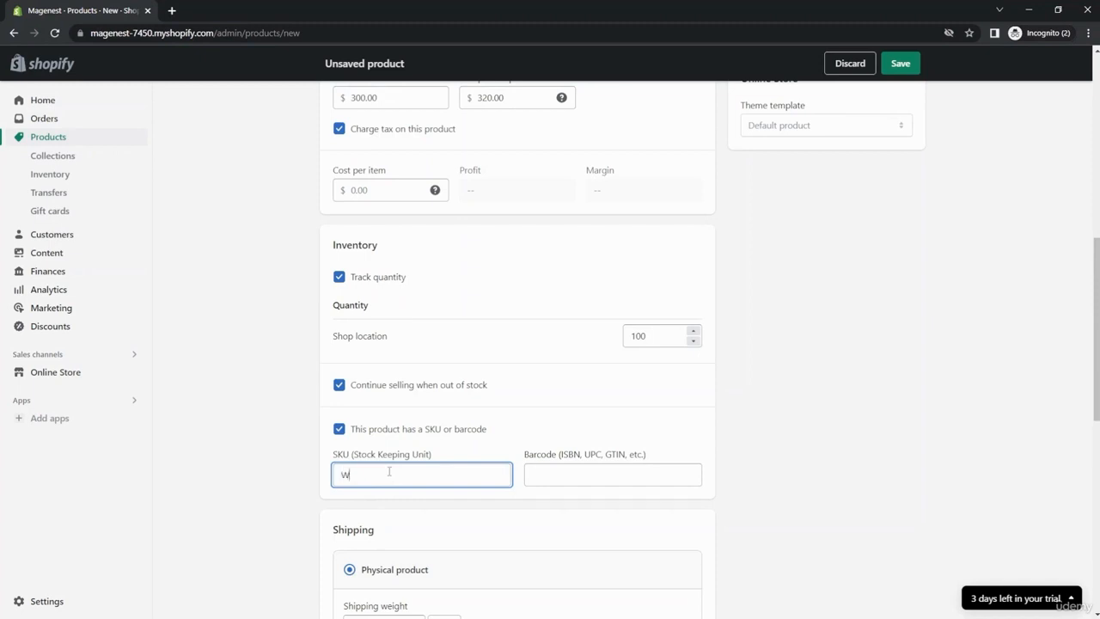
text(SL-)
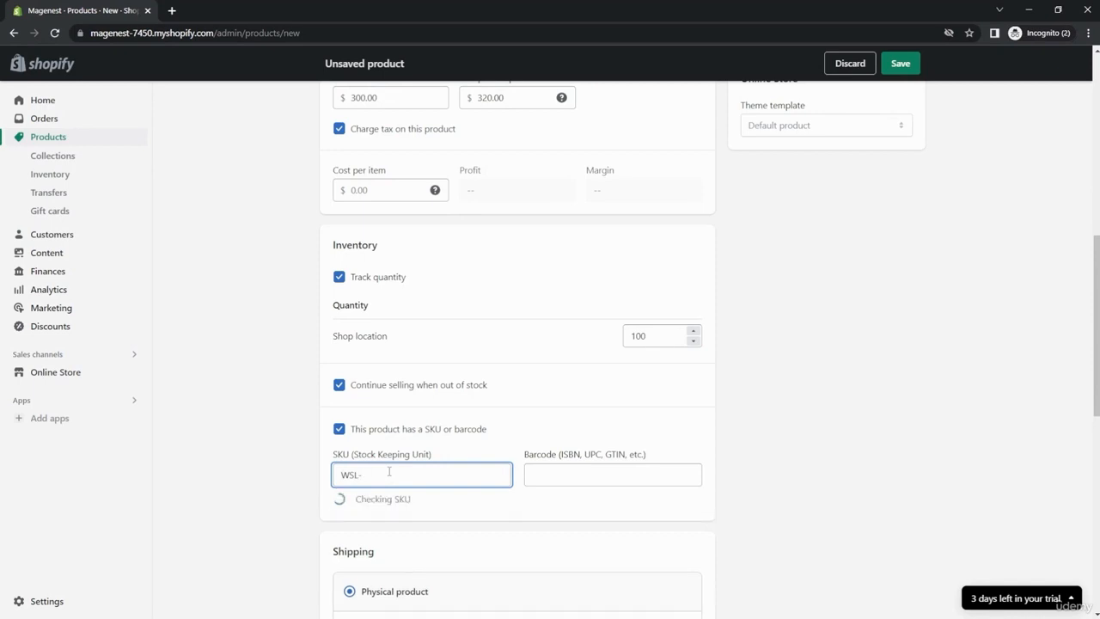
text(M)
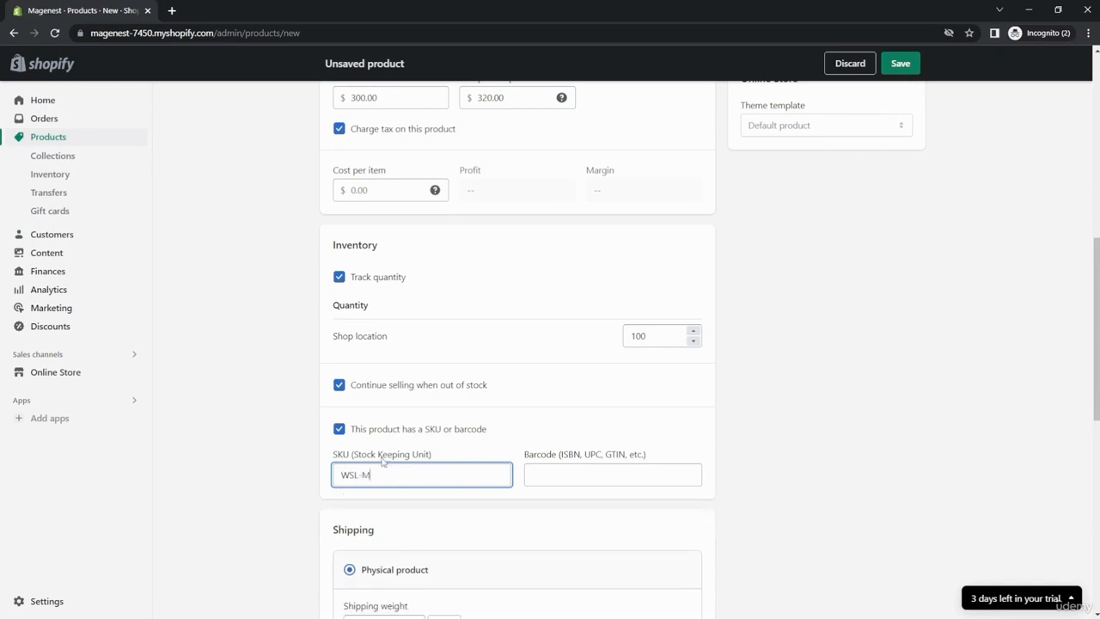
text(GN-1)
Set the shipping weight to 2.0 lb and the country/region of origin to United States for the physical product.
scroll(578, 481, down, 3)
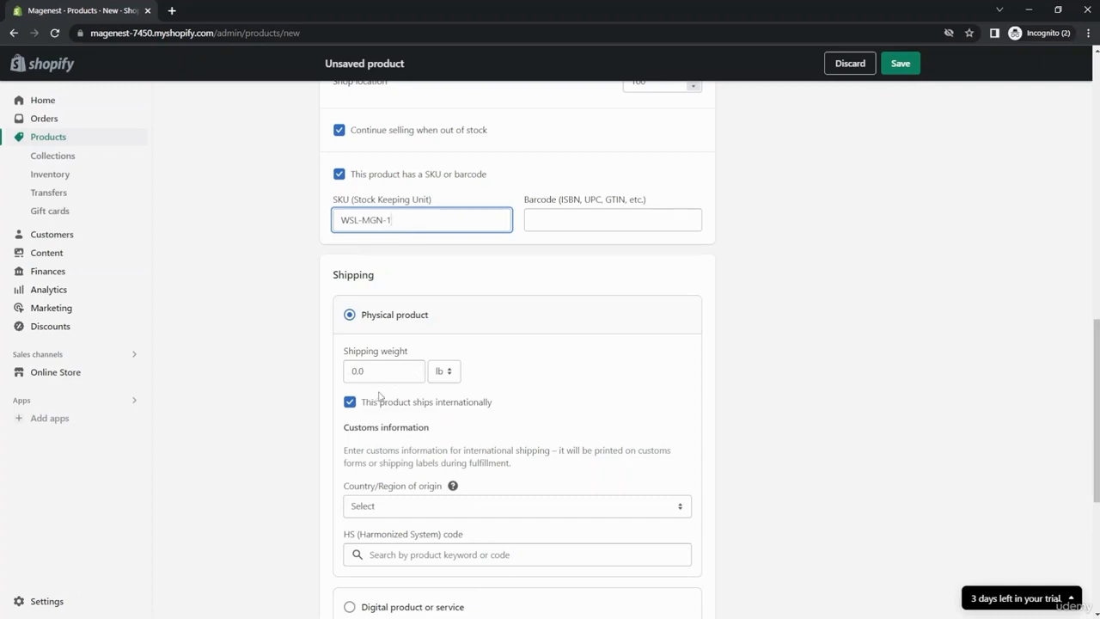
click(356, 371)
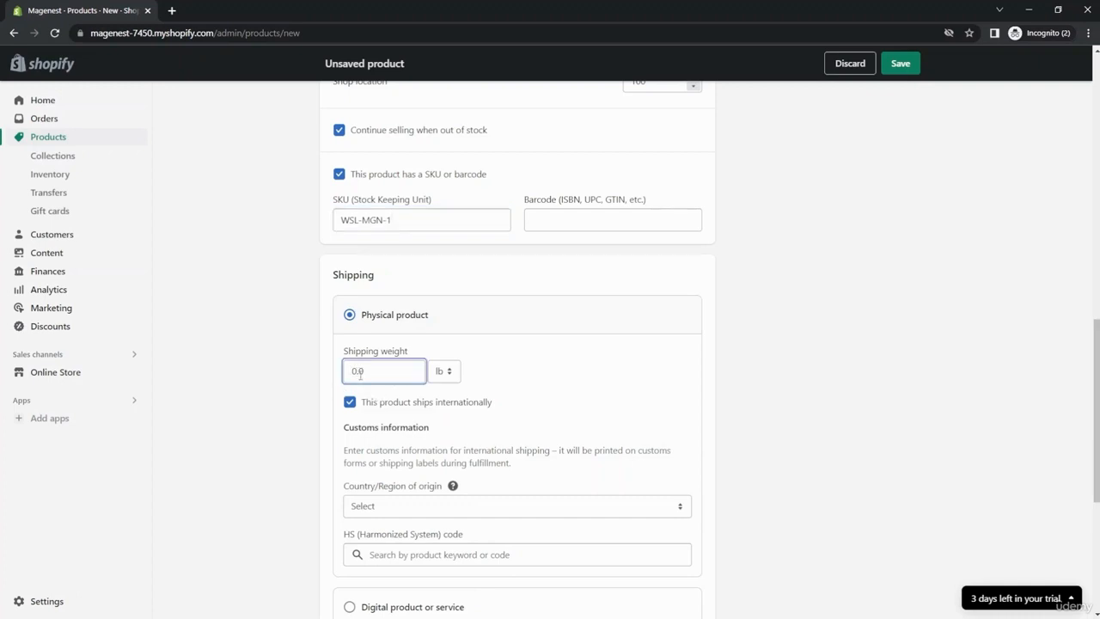
key(BackSpace)
text(2)
scroll(430, 464, down, 2)
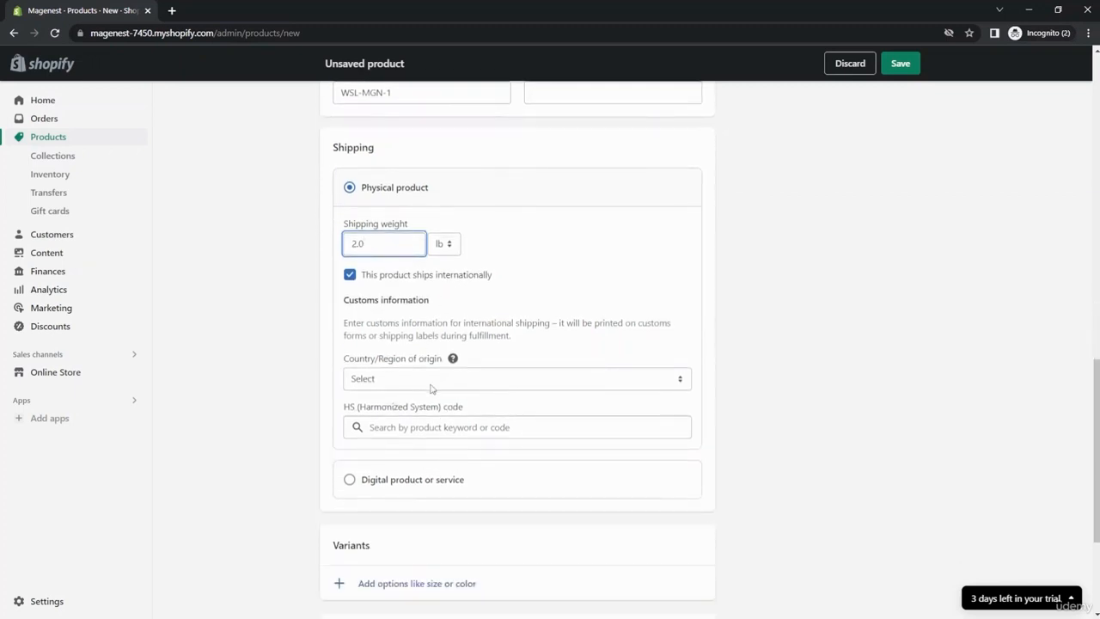
click(391, 386)
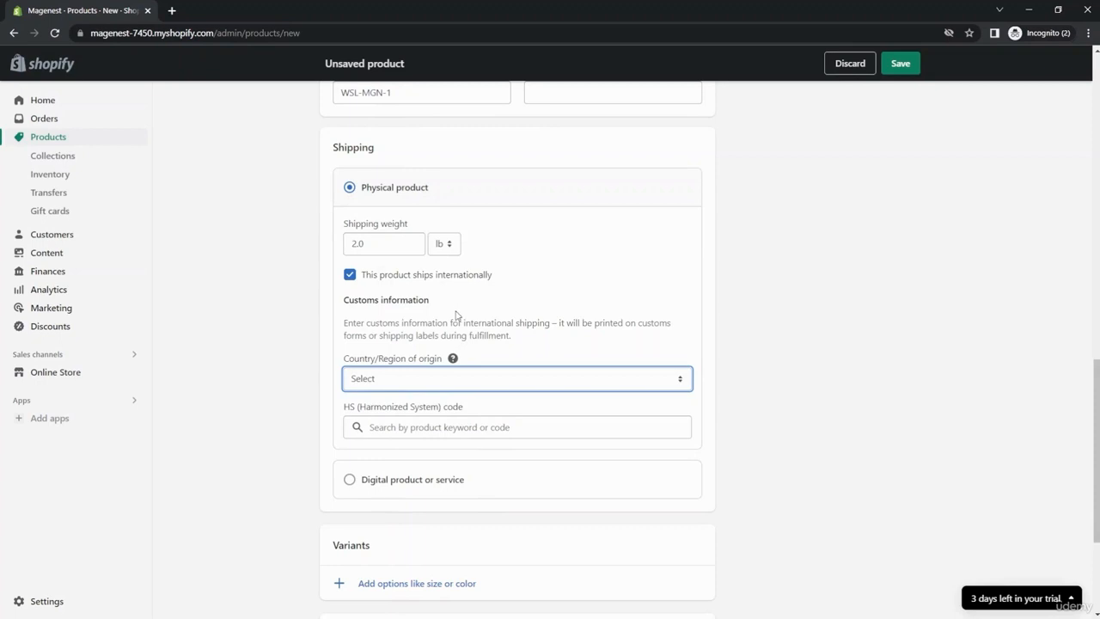
click(380, 237)
scroll(436, 446, down, 2)
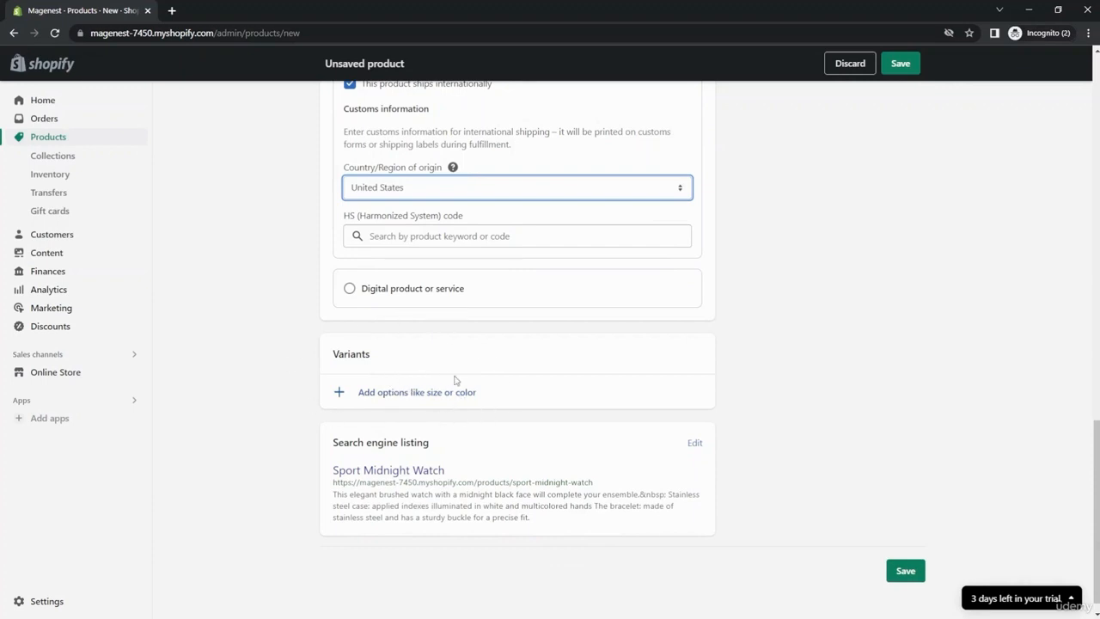
click(415, 400)
click(394, 431)
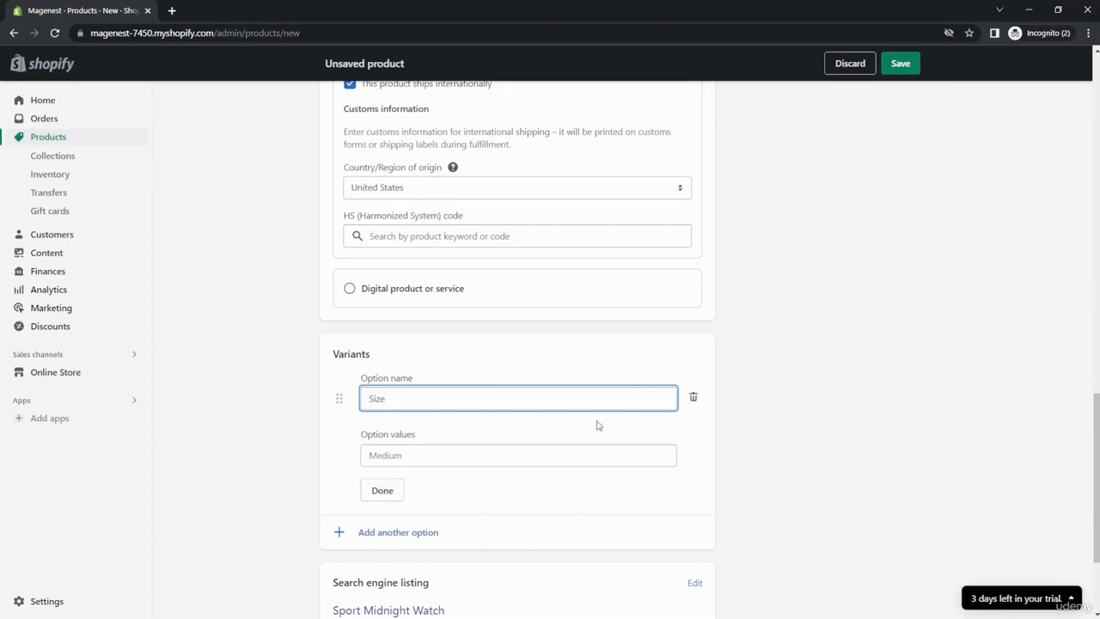
click(692, 398)
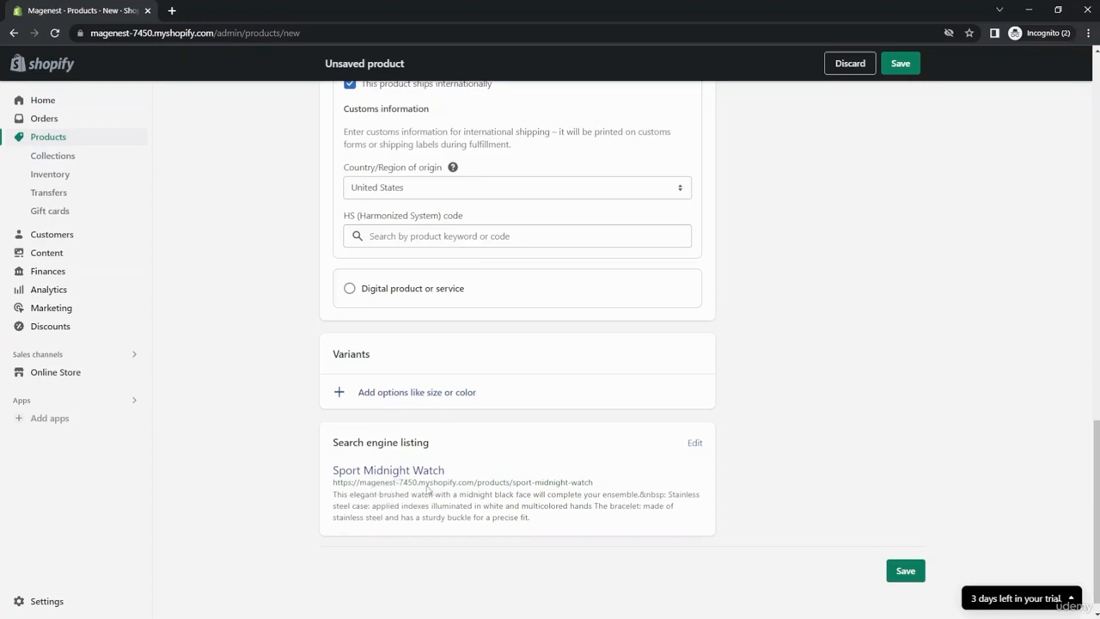
Open the search engine listing for editing and review its page title, meta description and URL handle.
click(694, 443)
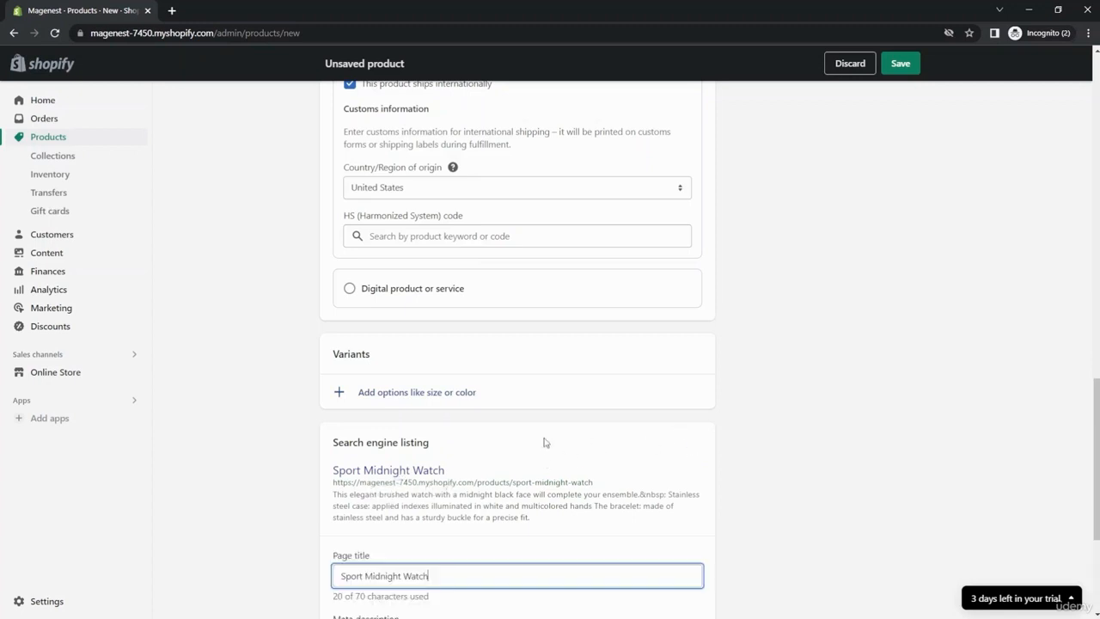
scroll(420, 482, down, 3)
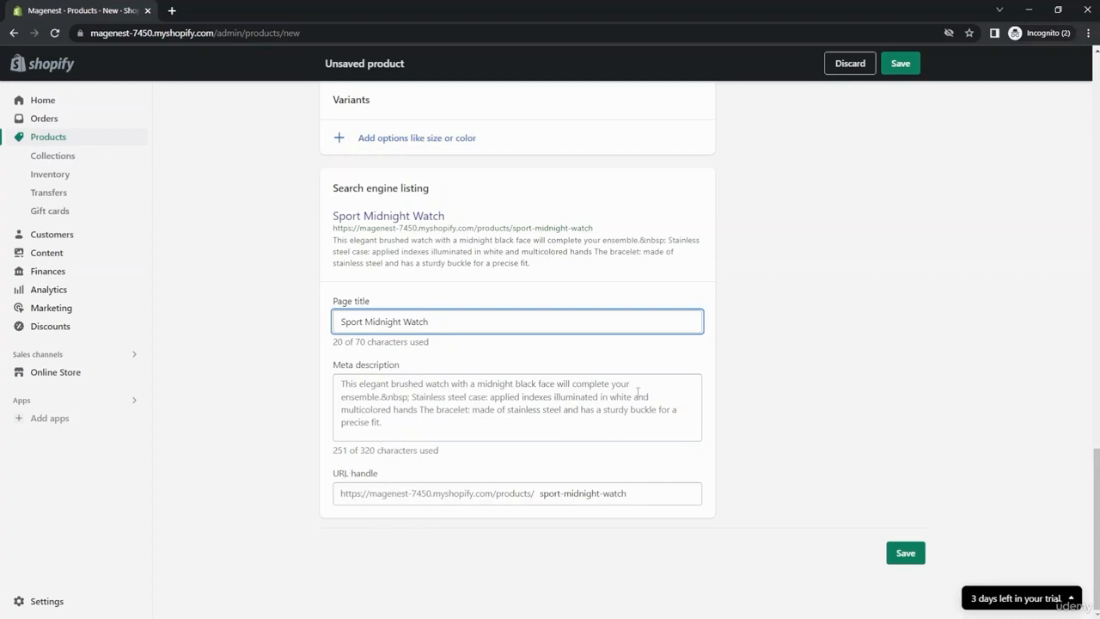
Check the product status options and keep the status as Active.
scroll(658, 401, up, 9)
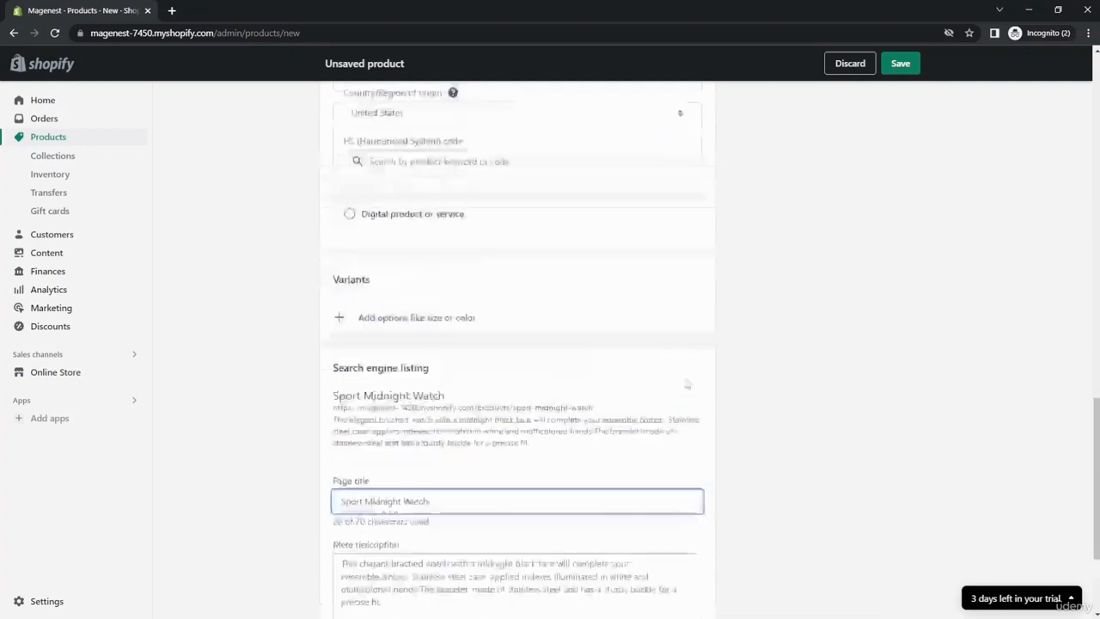
scroll(842, 252, up, 8)
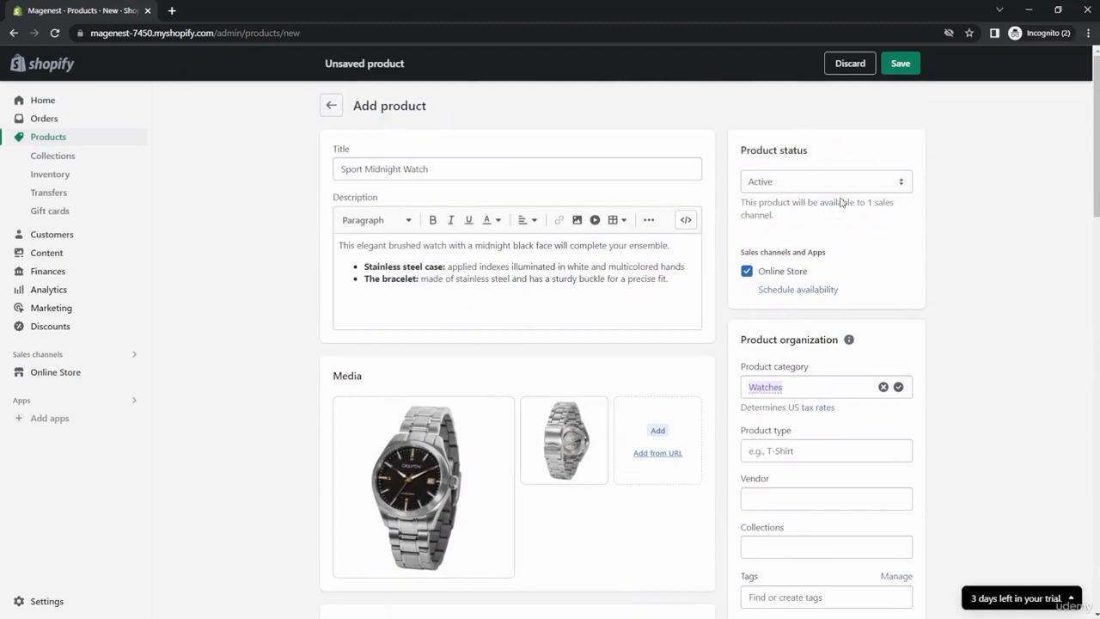
click(795, 185)
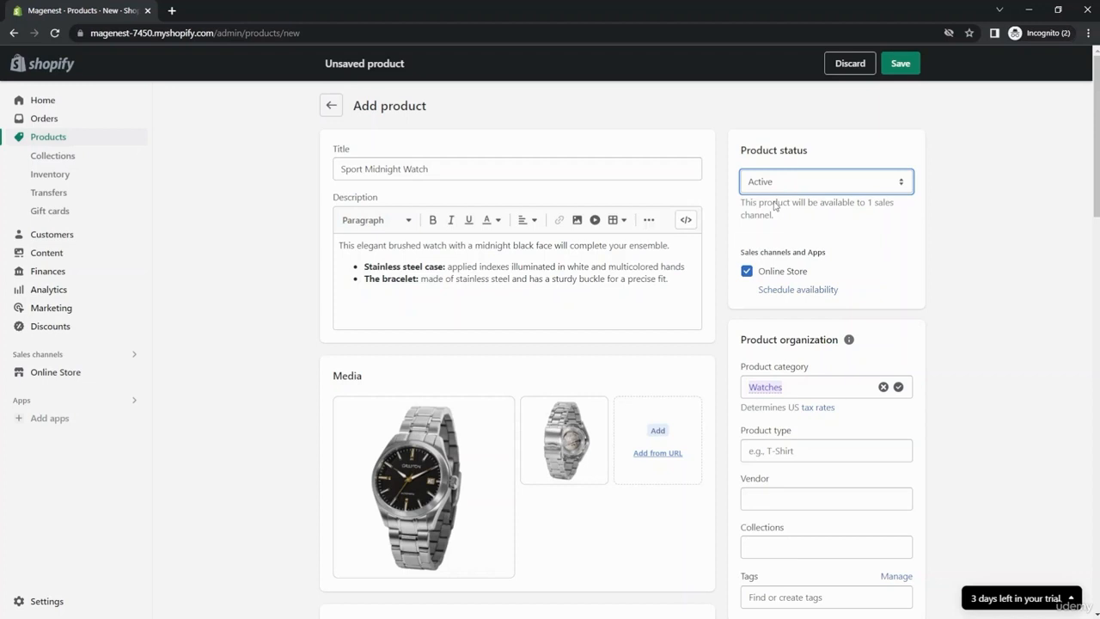
Change the product category to Watch Accessories in the product organization section.
scroll(781, 278, down, 2)
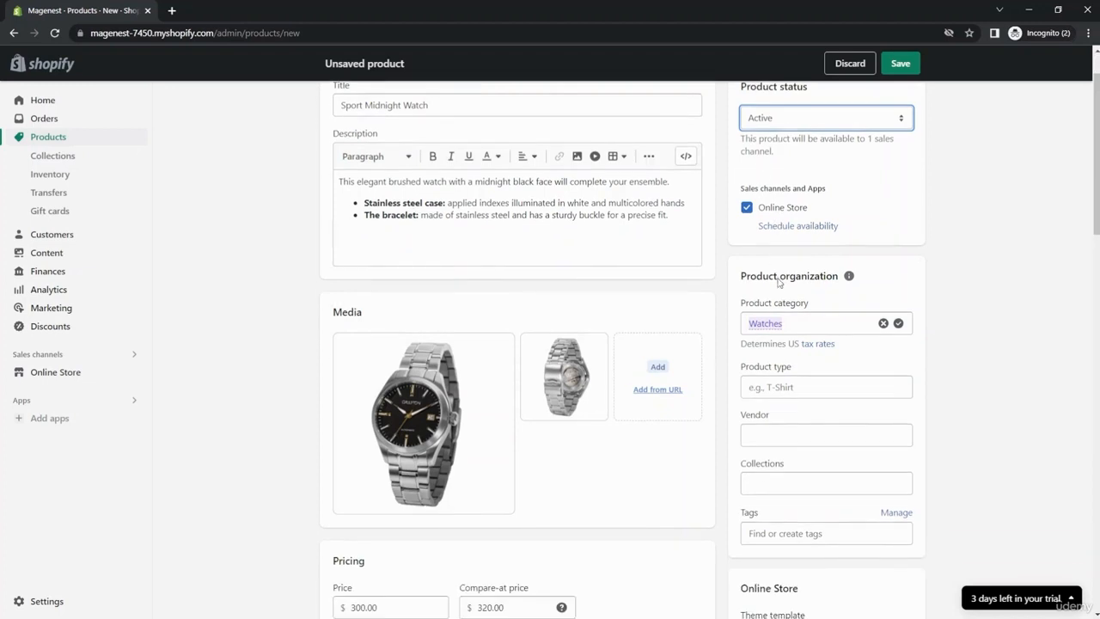
drag(744, 213, 817, 213)
click(817, 213)
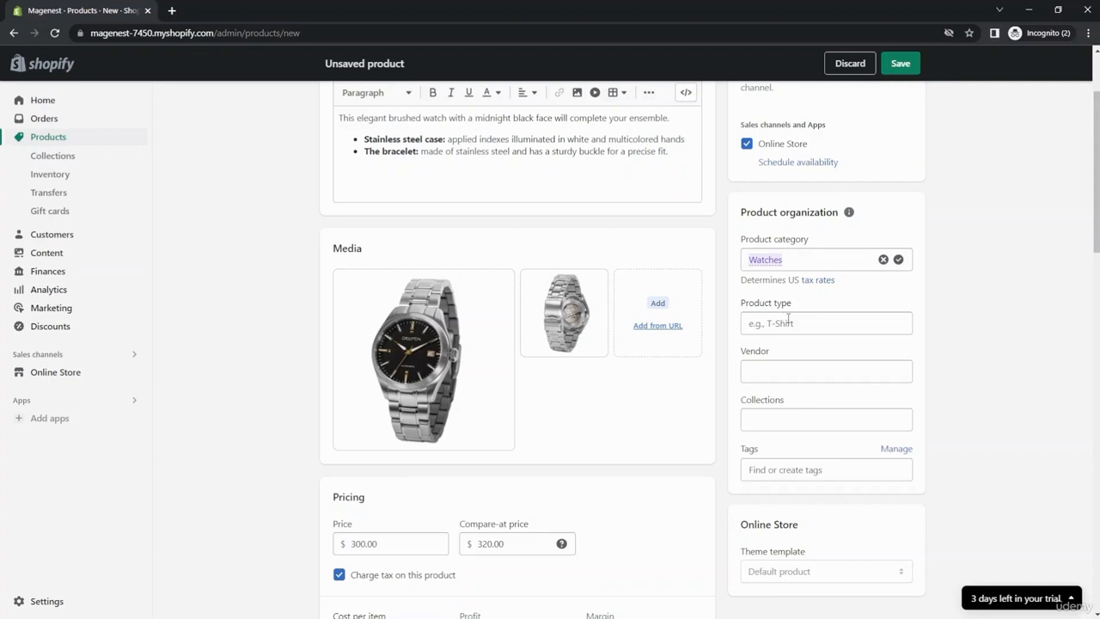
click(750, 259)
click(804, 292)
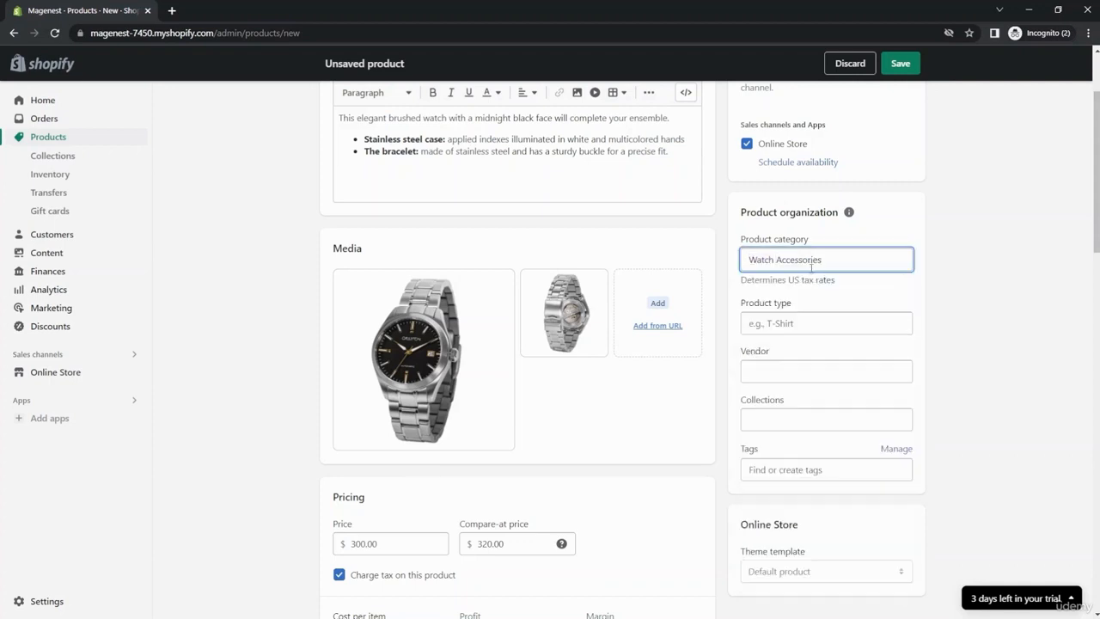
Enter Watch as the product type and Magenest as the vendor.
click(789, 323)
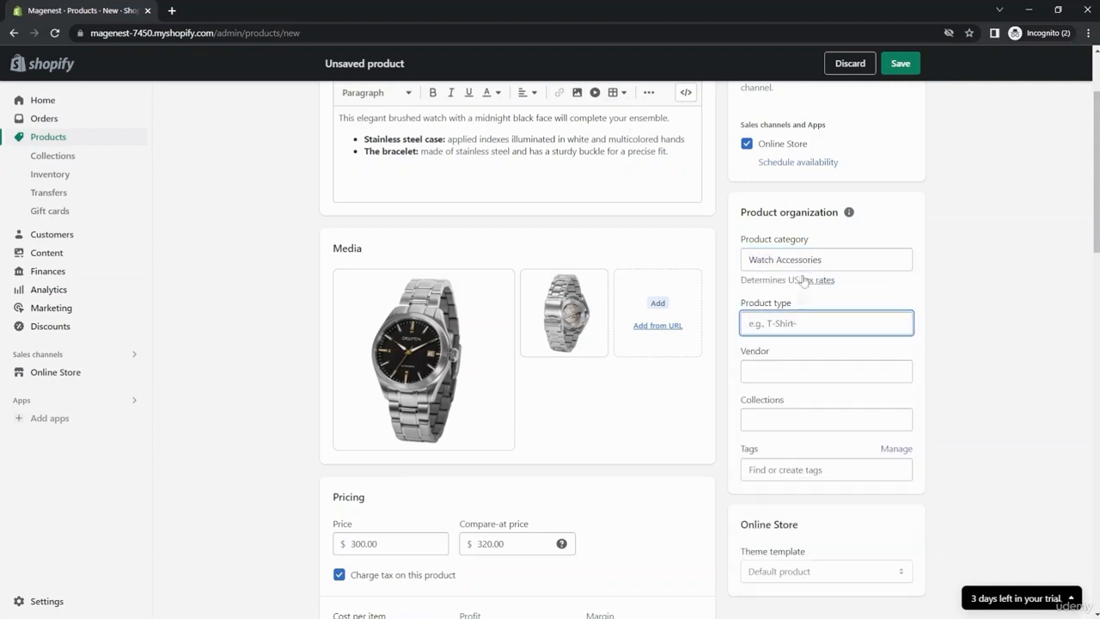
text(Watch)
click(772, 370)
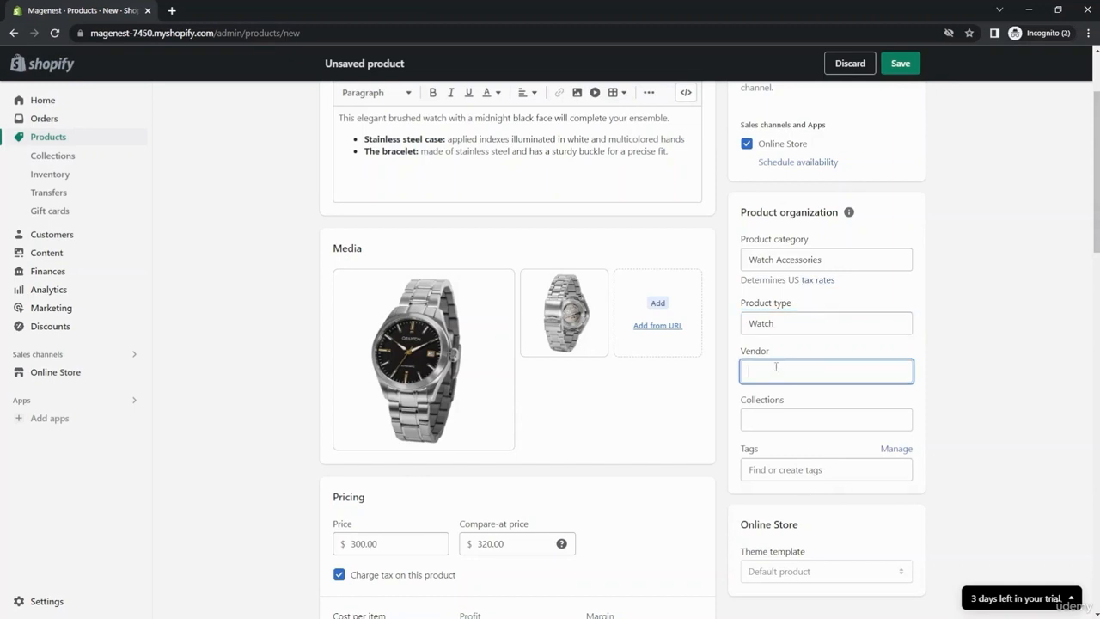
text(Mag)
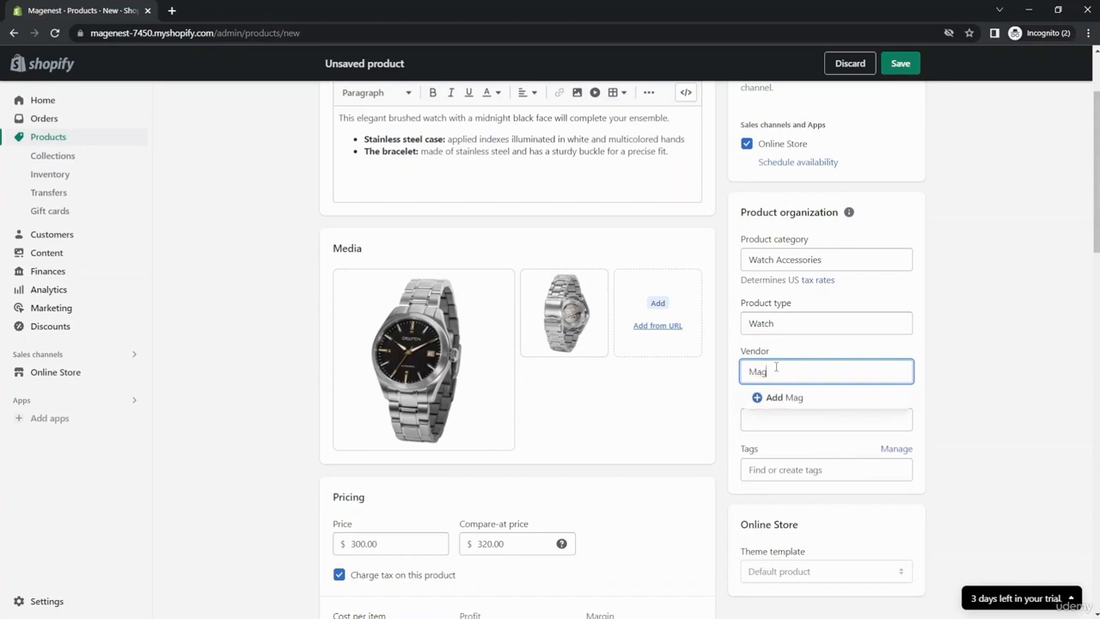
text(enest)
Look at the available collections without assigning one, and add the tag Watch to the product.
click(787, 423)
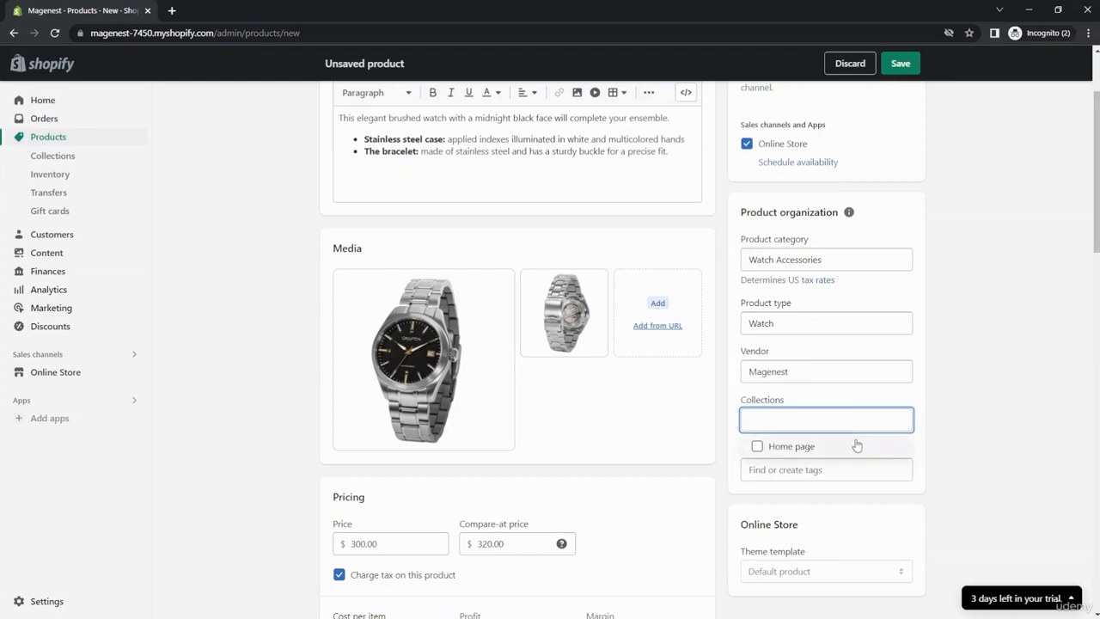
click(774, 473)
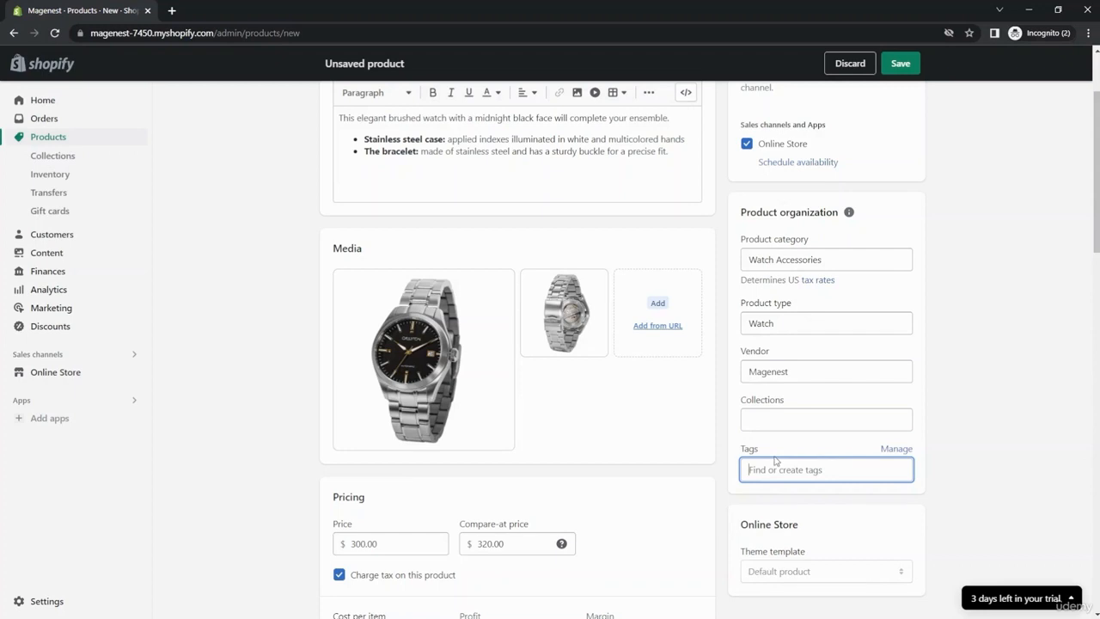
text(Watch)
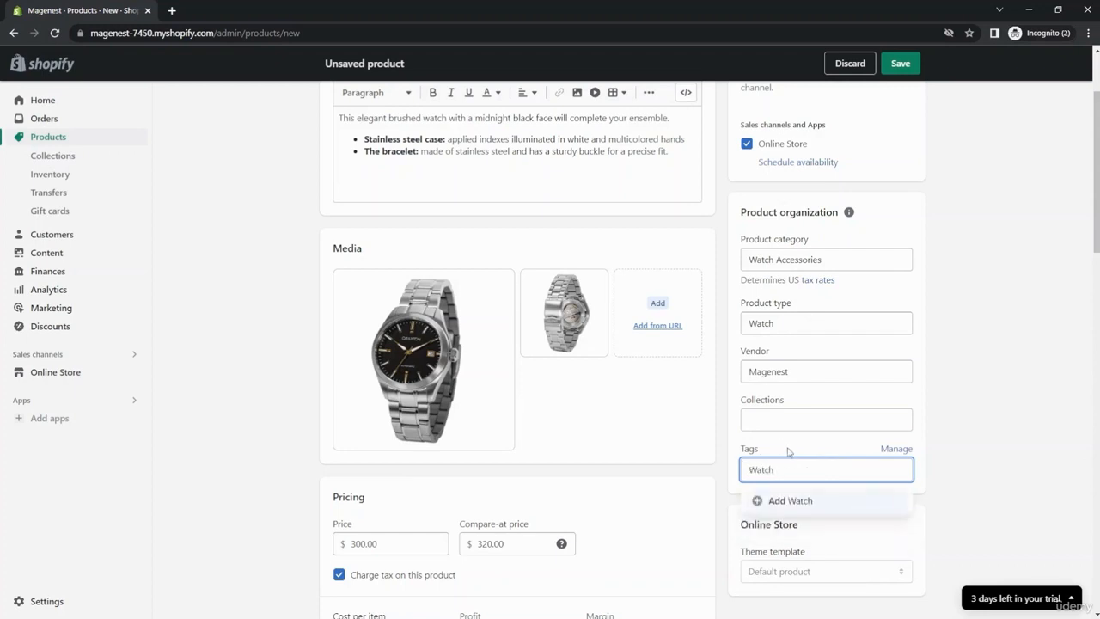
click(815, 501)
Review the completed product details and save the Sport Midnight Watch product.
scroll(816, 467, down, 1)
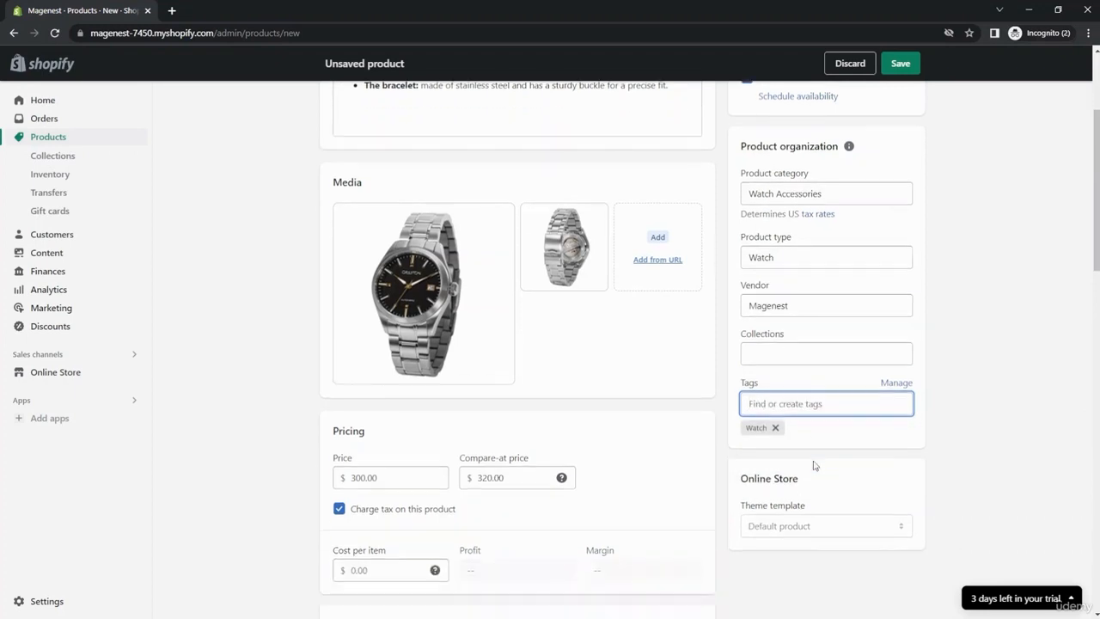
scroll(814, 465, down, 1)
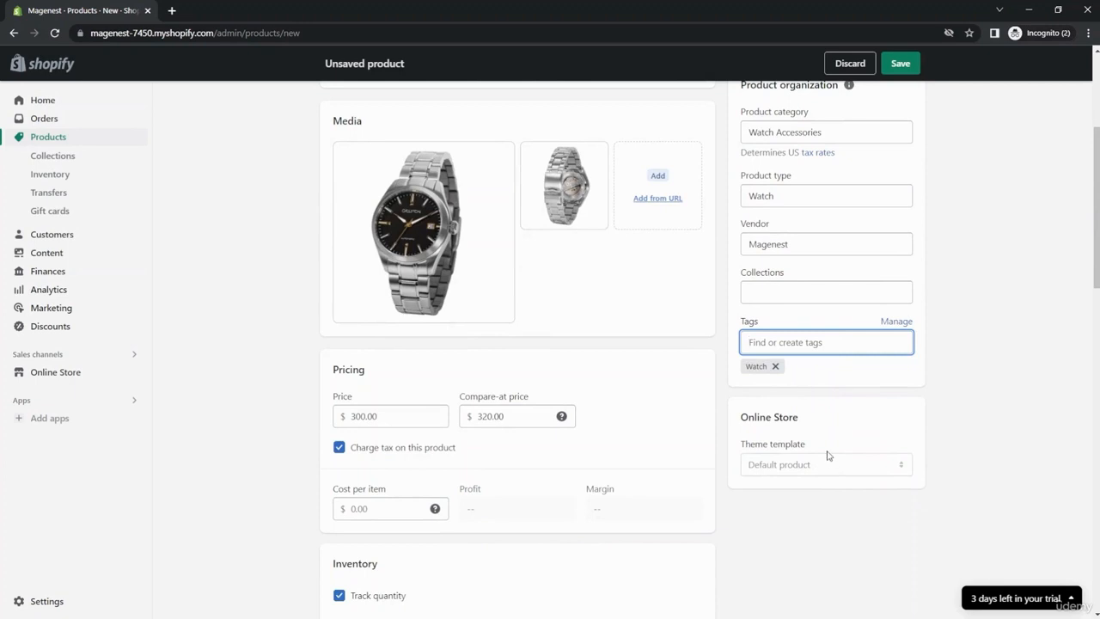
scroll(830, 461, down, 2)
scroll(828, 456, up, 2)
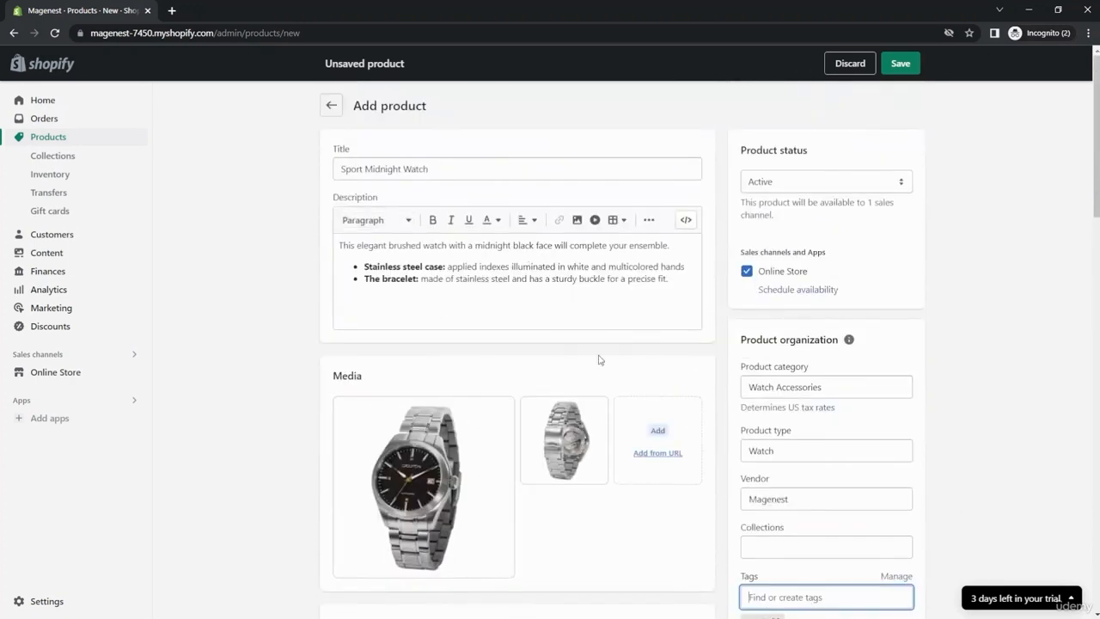
scroll(599, 359, down, 4)
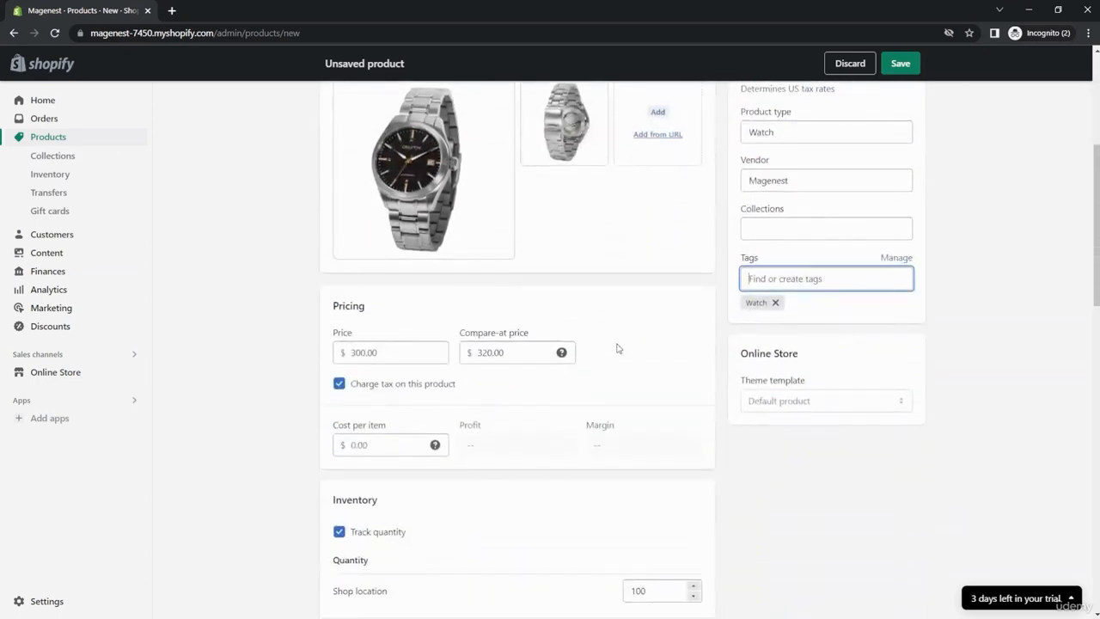
scroll(745, 341, up, 4)
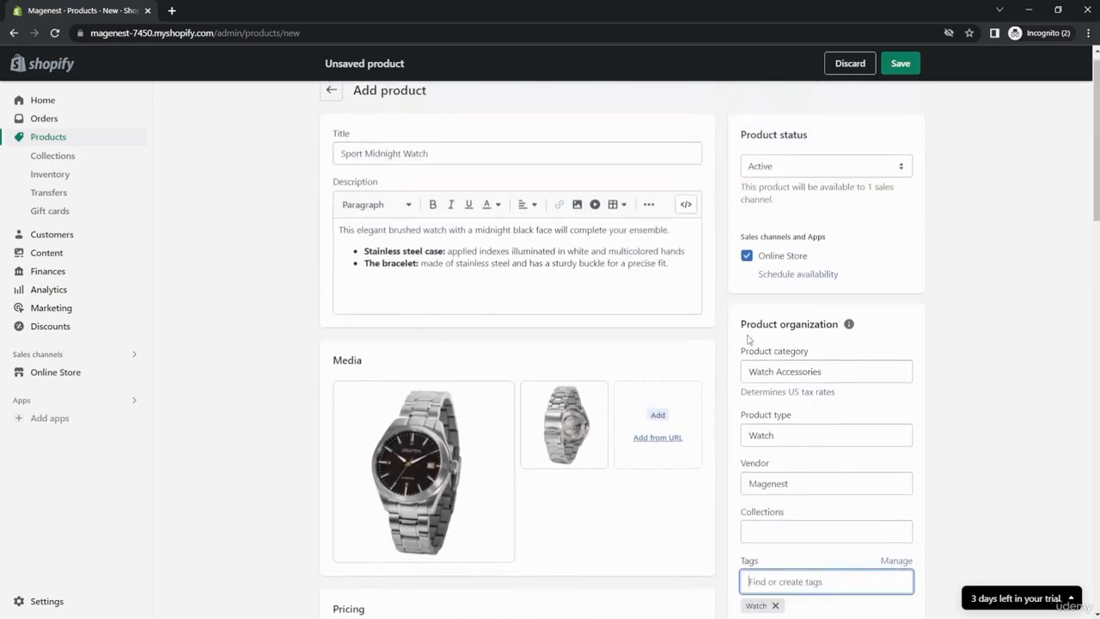
click(899, 67)
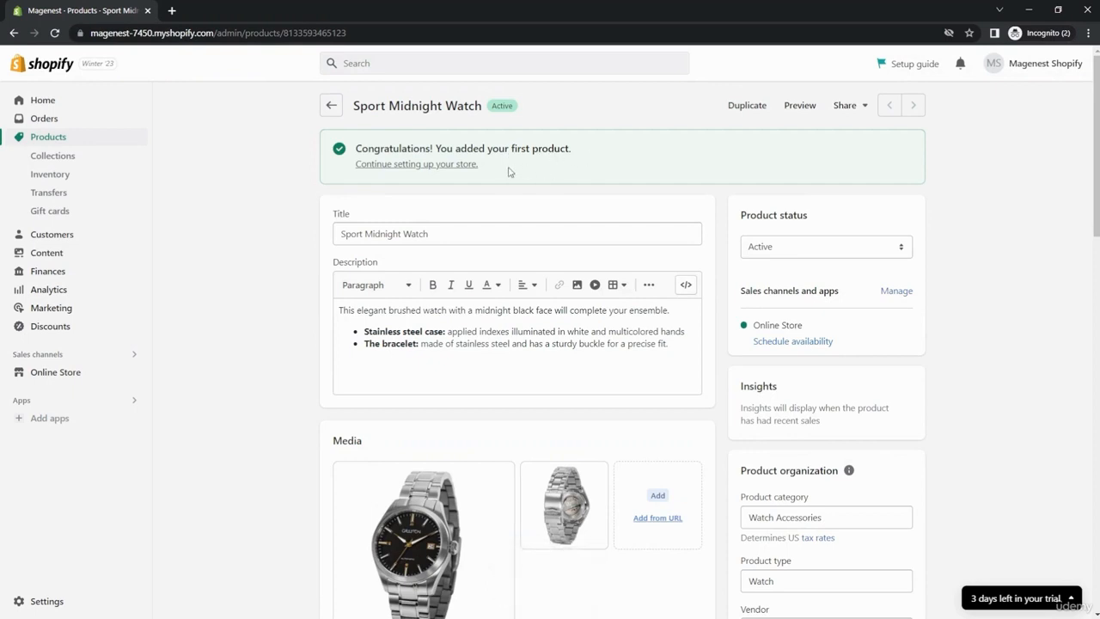
Go back to the products list and view the blank form for adding another product, leaving it unsaved.
click(330, 107)
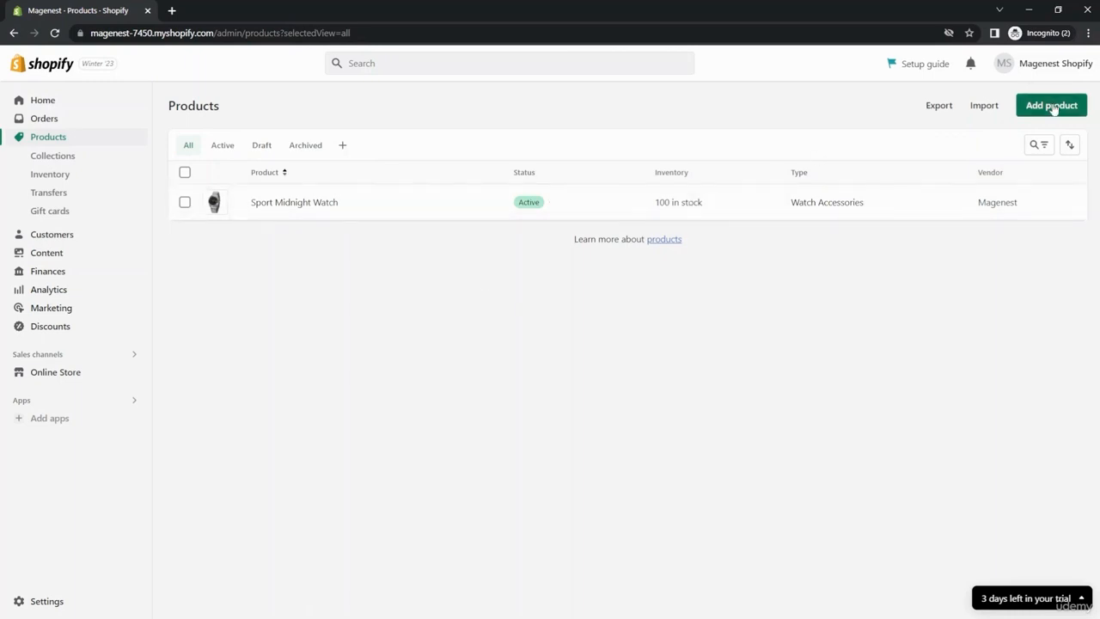
click(1053, 107)
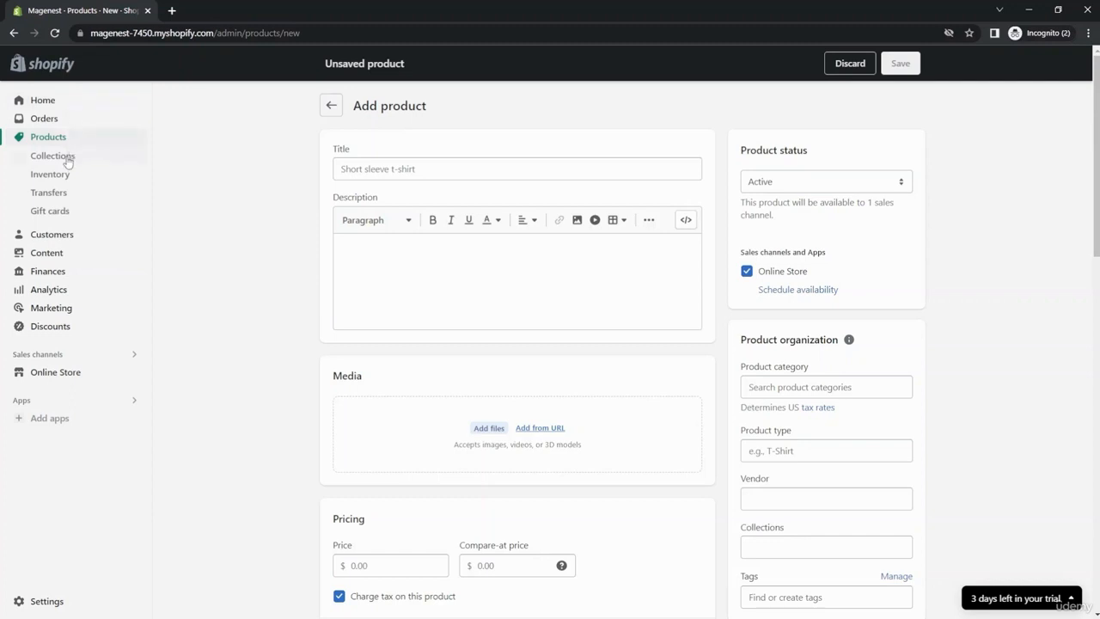
click(332, 106)
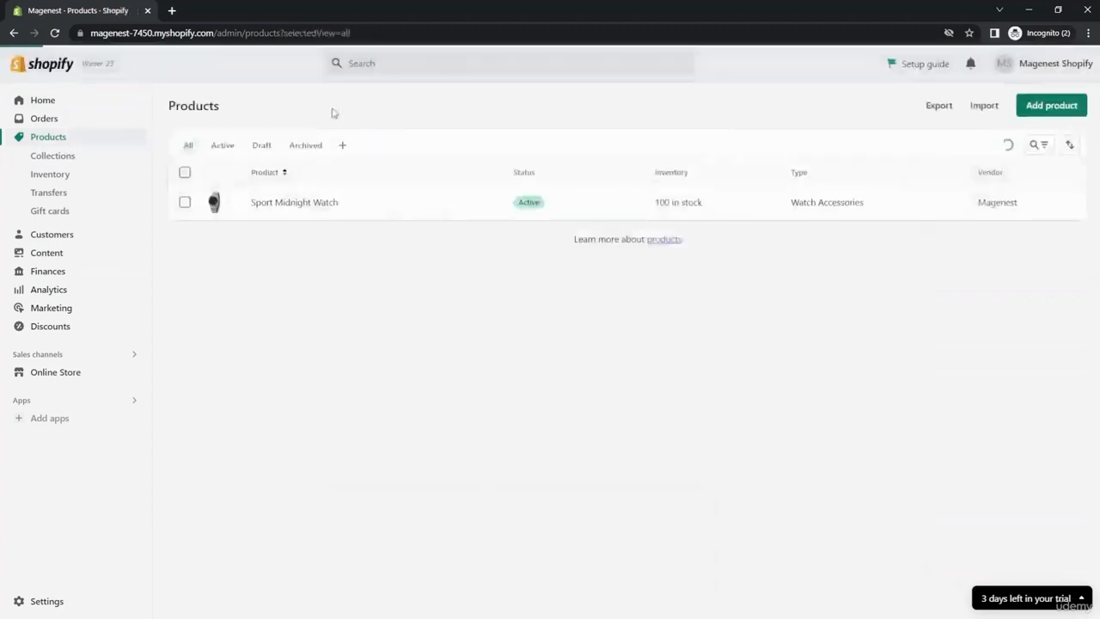